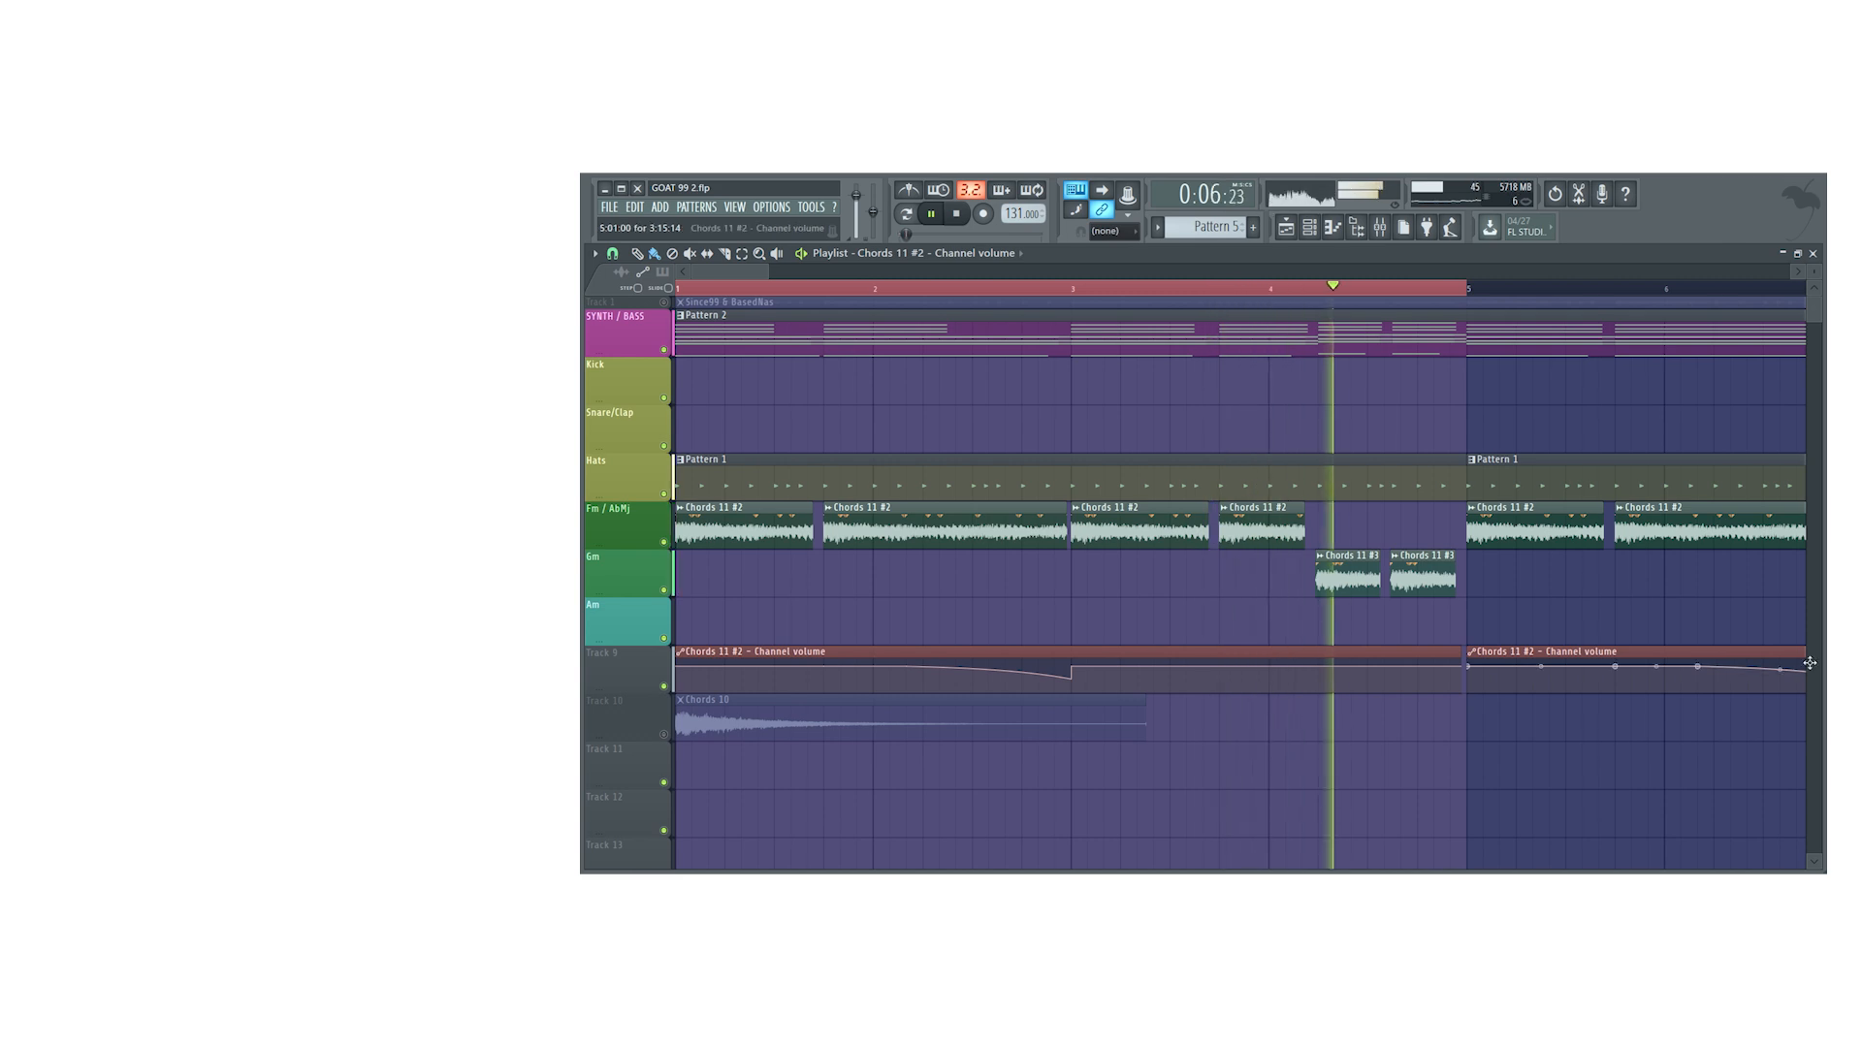
# Step: Stop playback and look at the channel settings of a Chords 11 sample clip in the playlist
pyautogui.press('space')
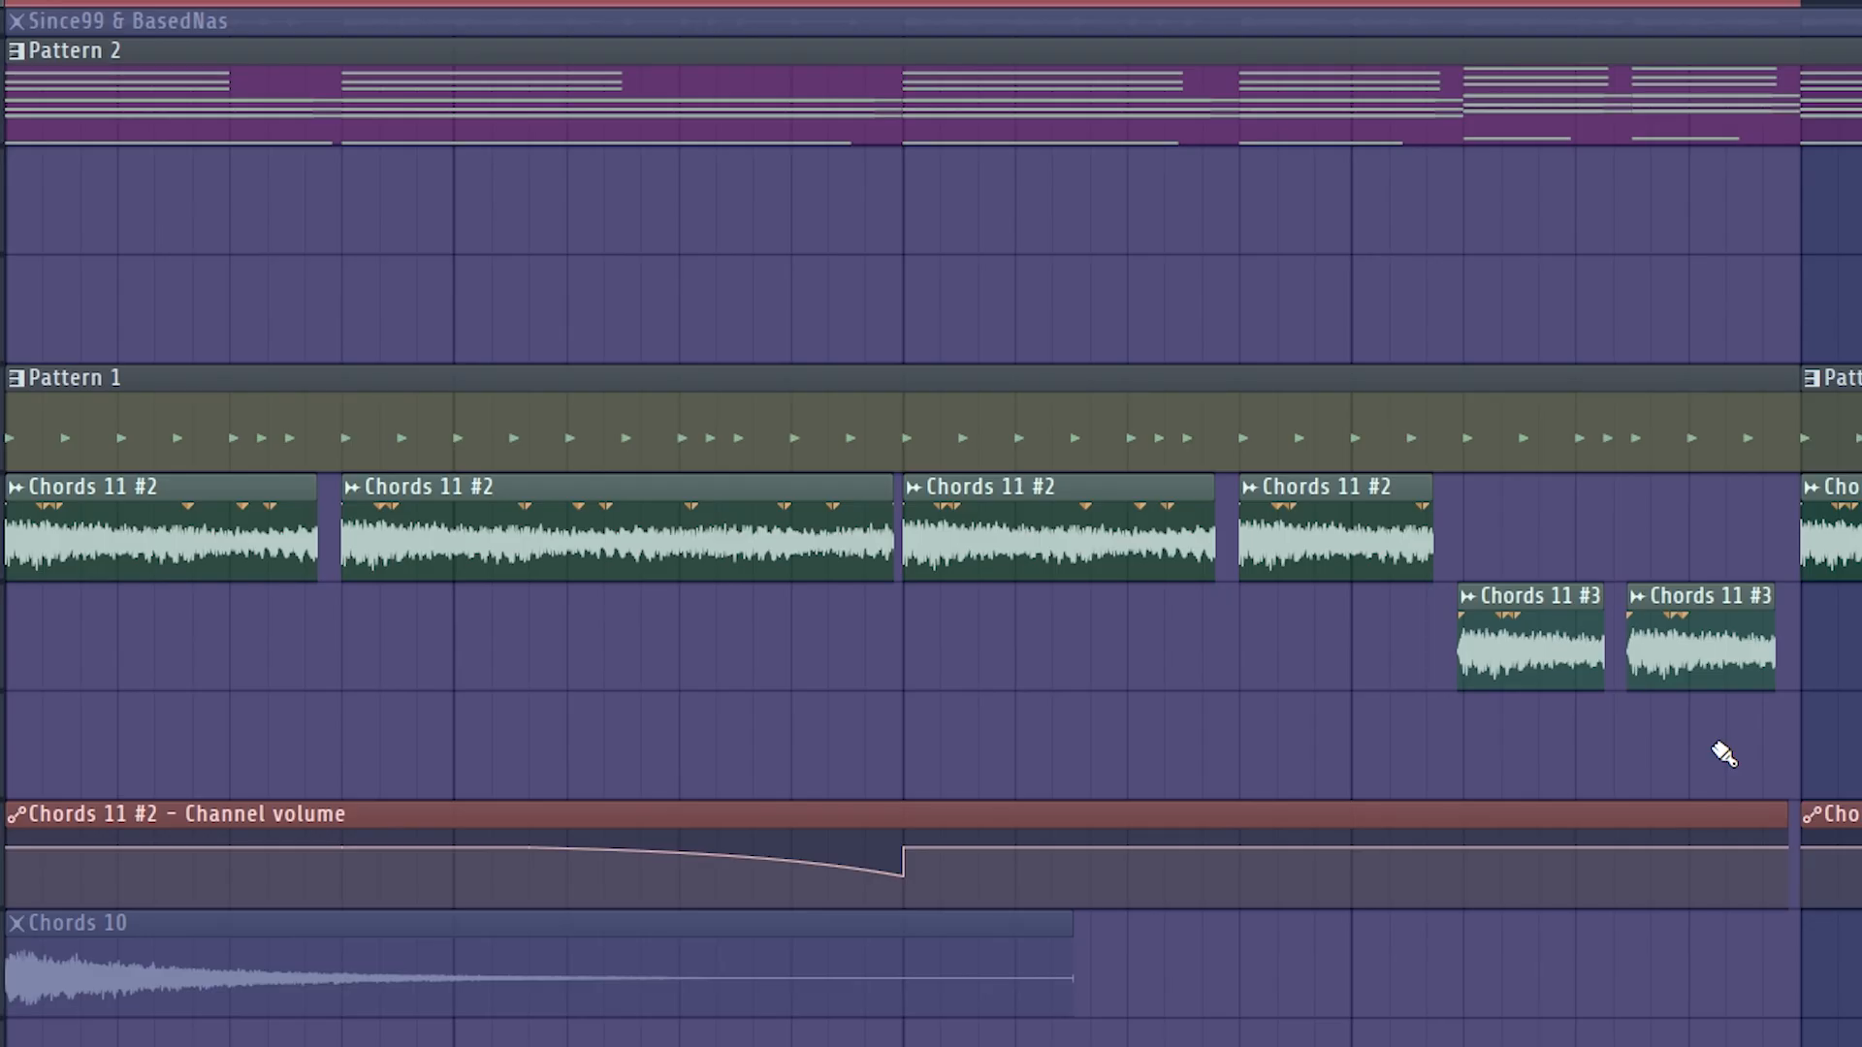
pyautogui.doubleClick(1562, 690)
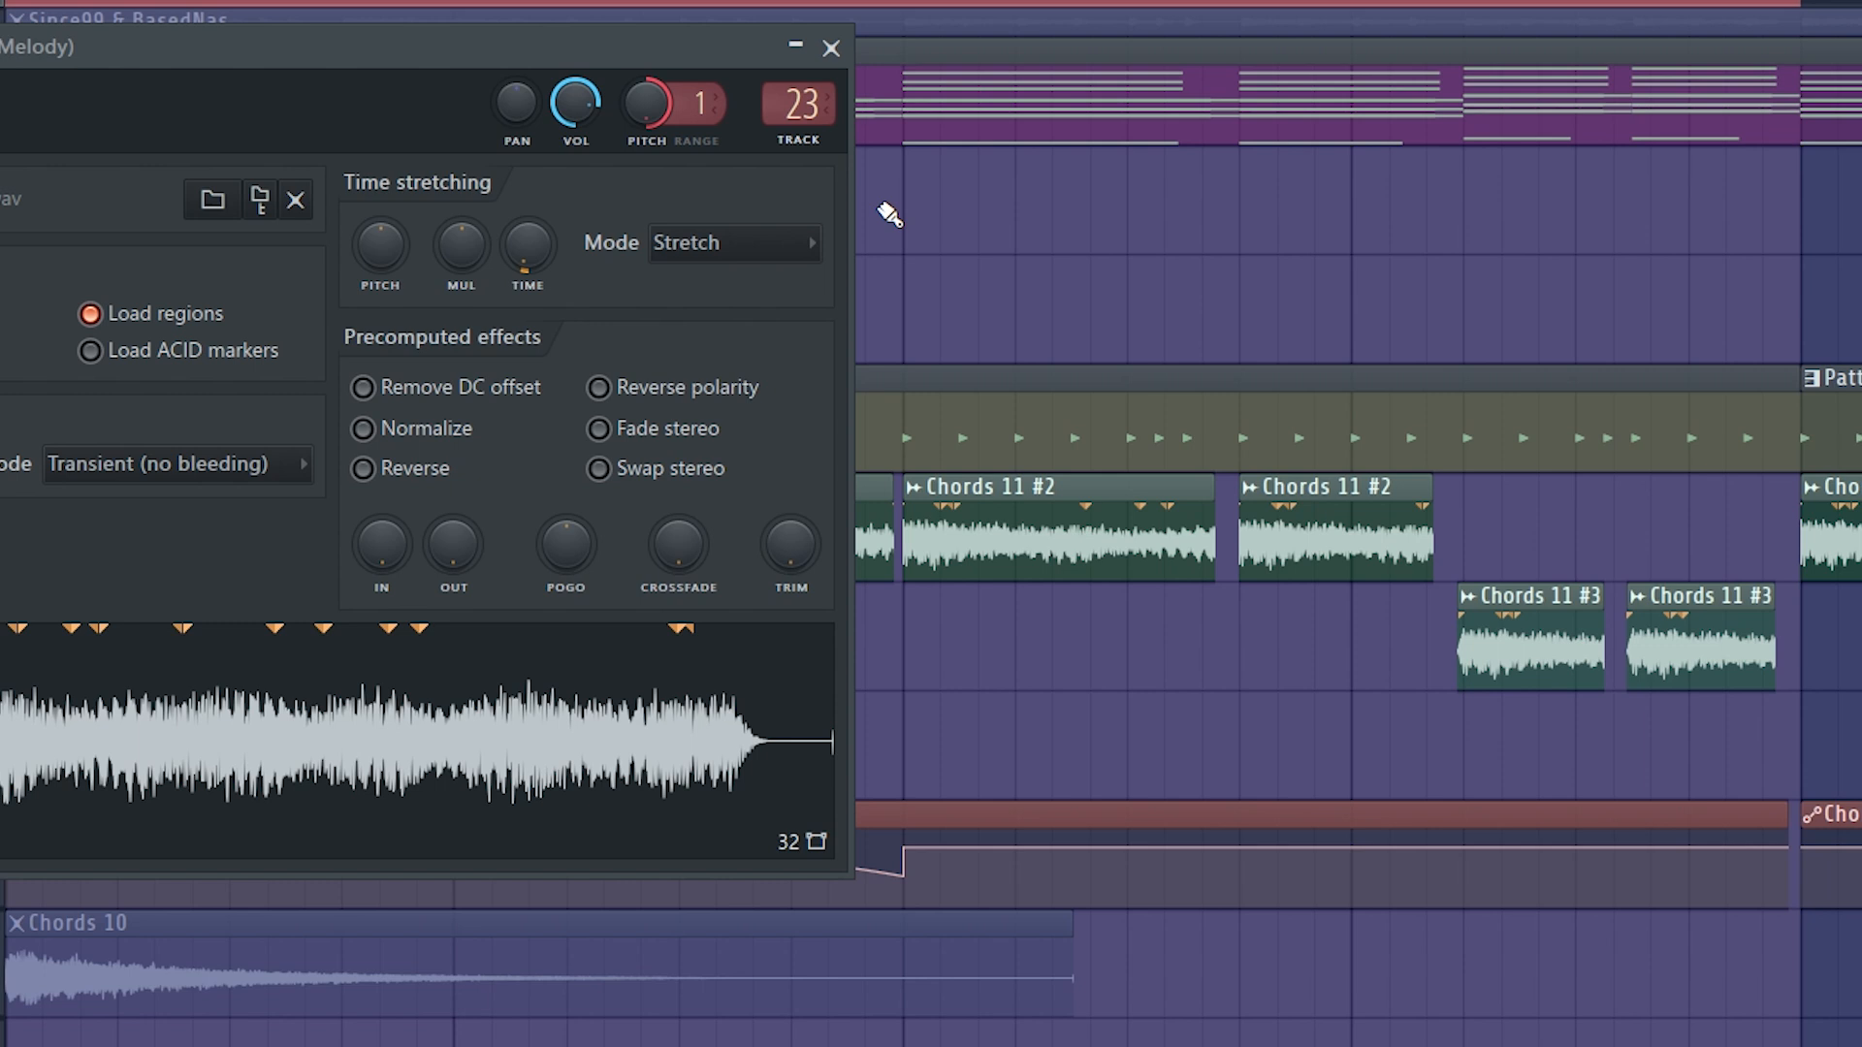
pyautogui.press('Escape')
# Step: Set the playlist time selection to bar 4 only and check the Chords 11 #3 clip's channel pitch setting
pyautogui.moveTo(545, 2); pyautogui.dragTo(1382, 4)
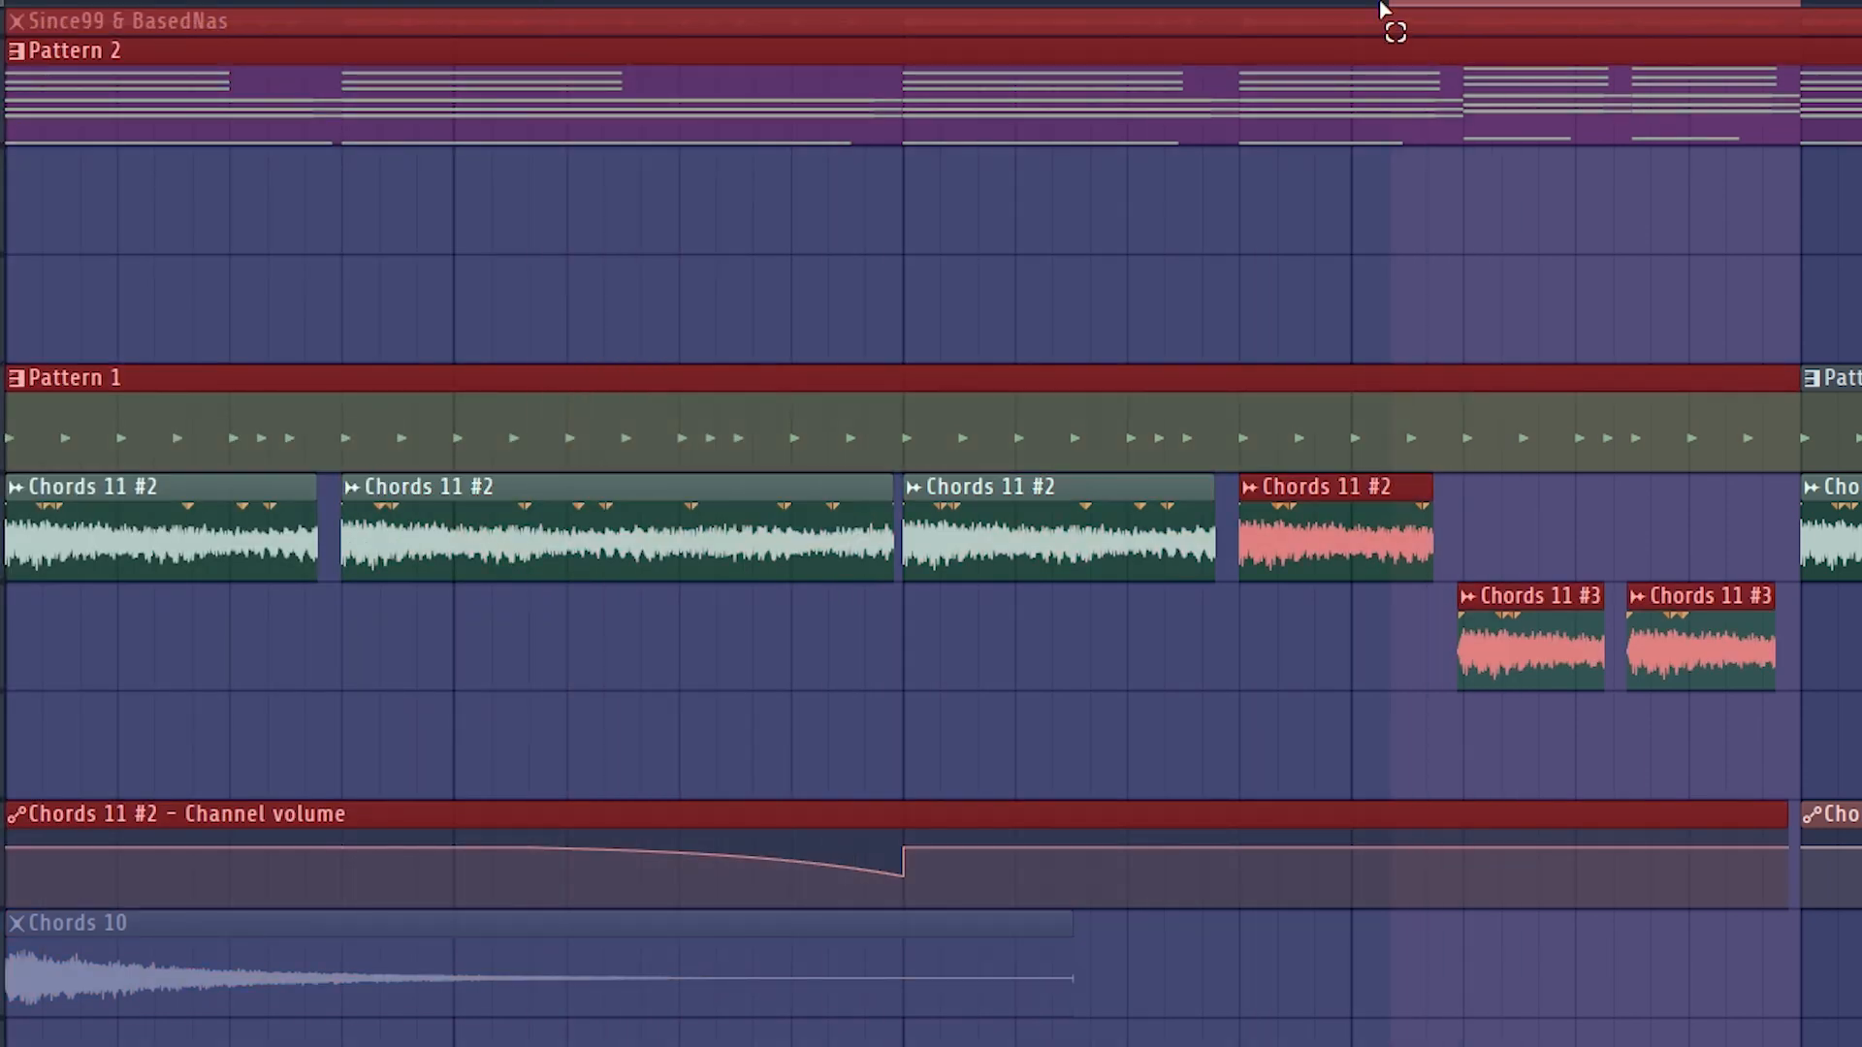
pyautogui.click(1355, 617)
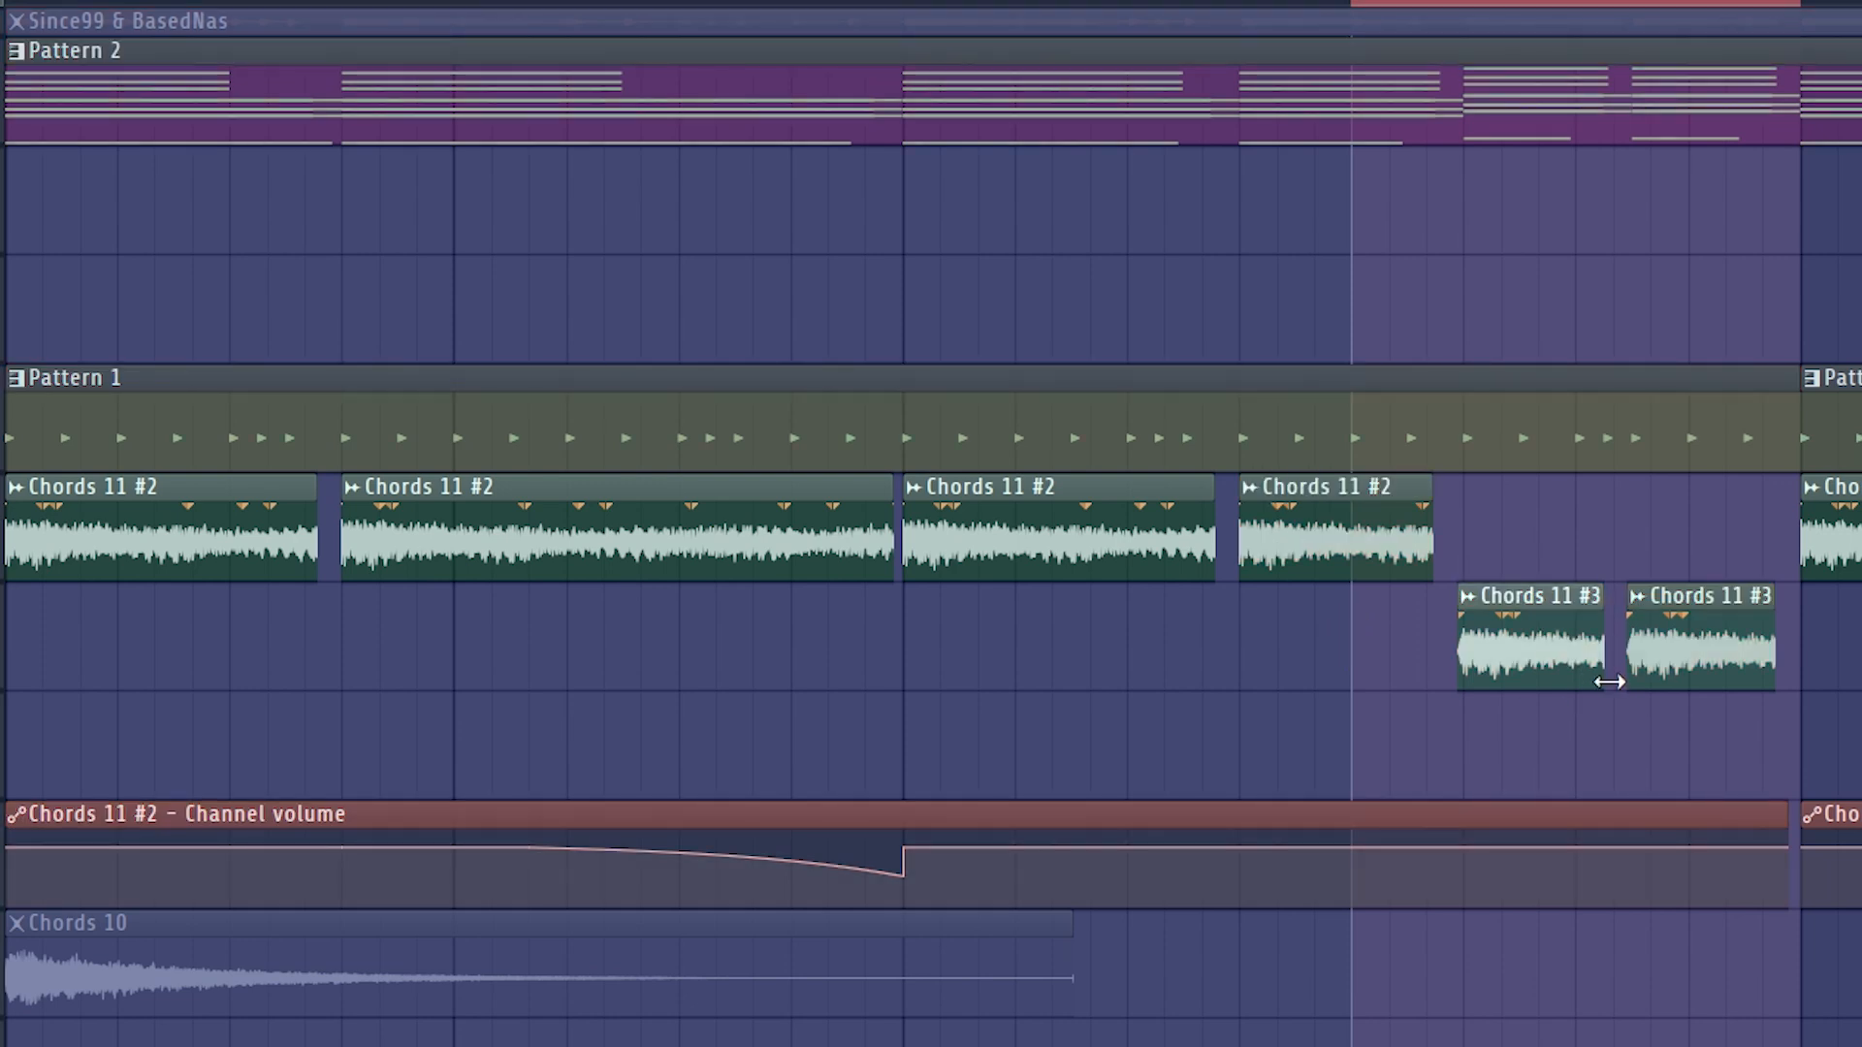
pyautogui.doubleClick(1602, 679)
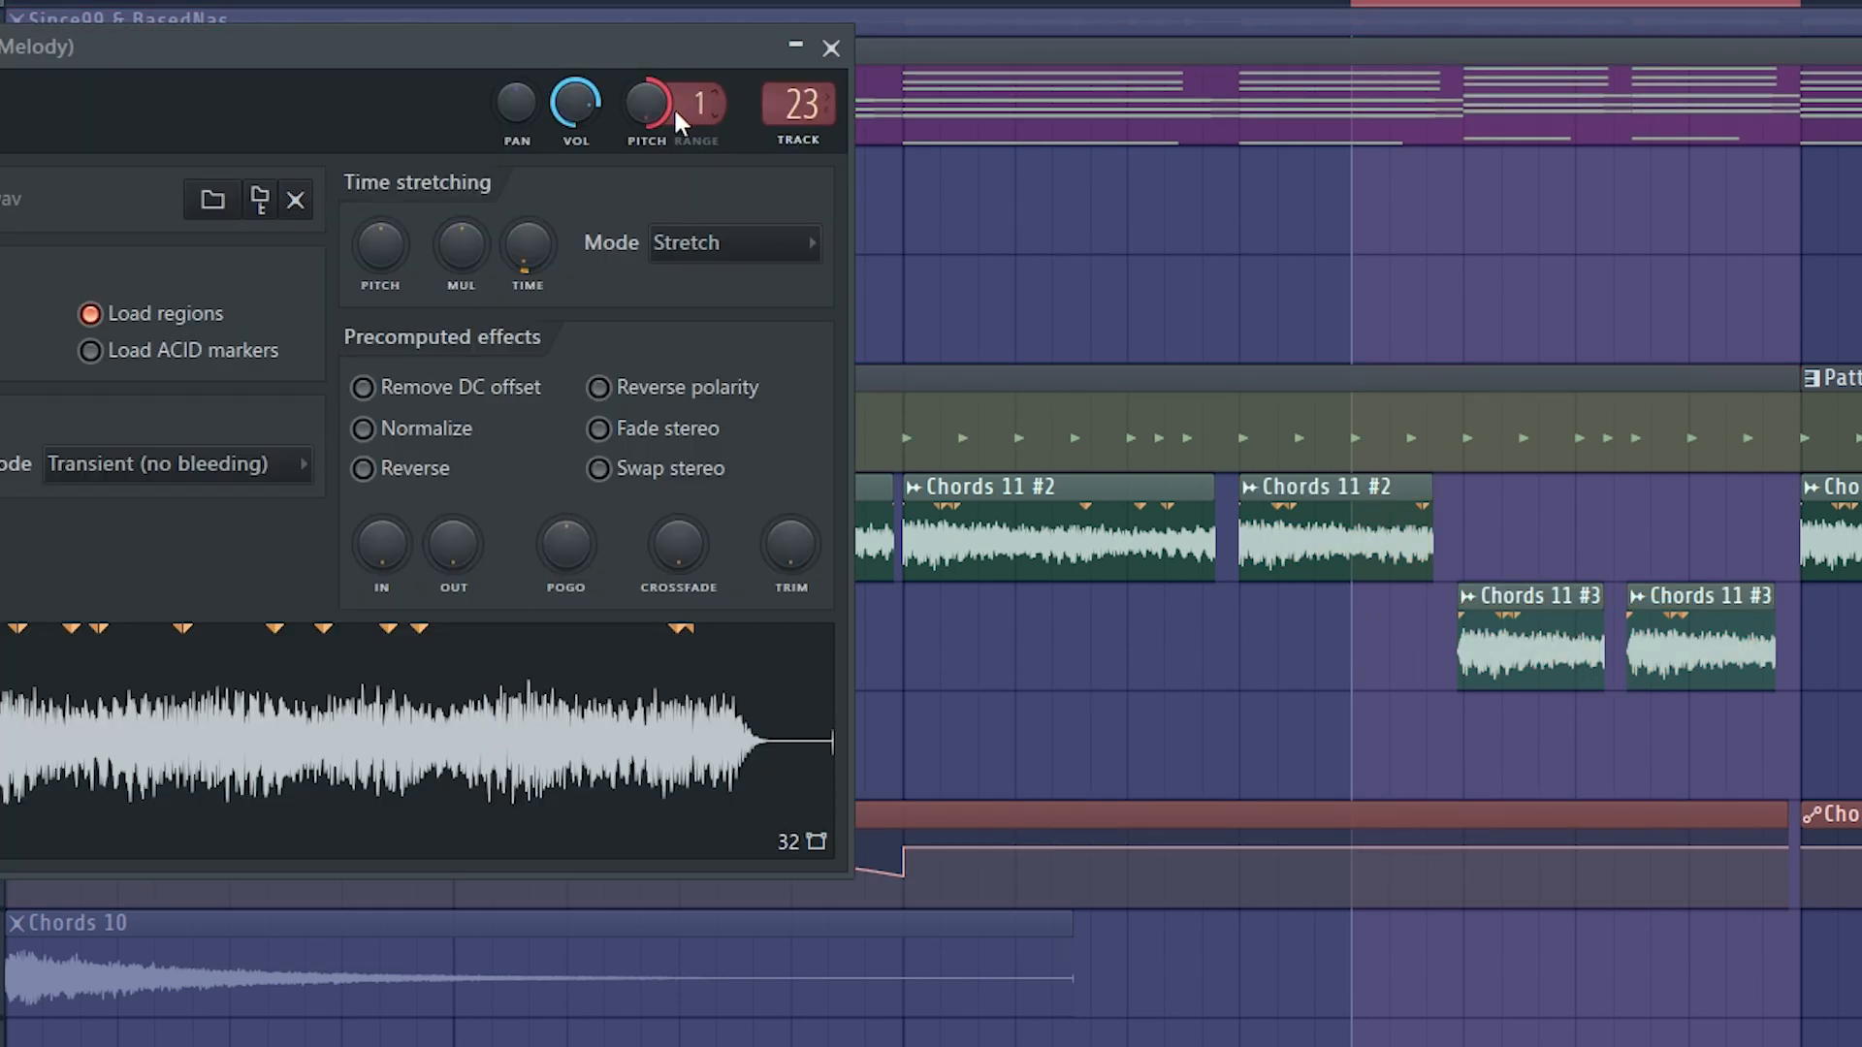
pyautogui.moveTo(653, 102); pyautogui.dragTo(652, 175)
pyautogui.press('Escape')
# Step: Try shortening the end of the second Chords 11 #2 clip and undo the trim
pyautogui.moveTo(892, 519); pyautogui.dragTo(786, 519)
pyautogui.hotkey('ctrl', 'z')
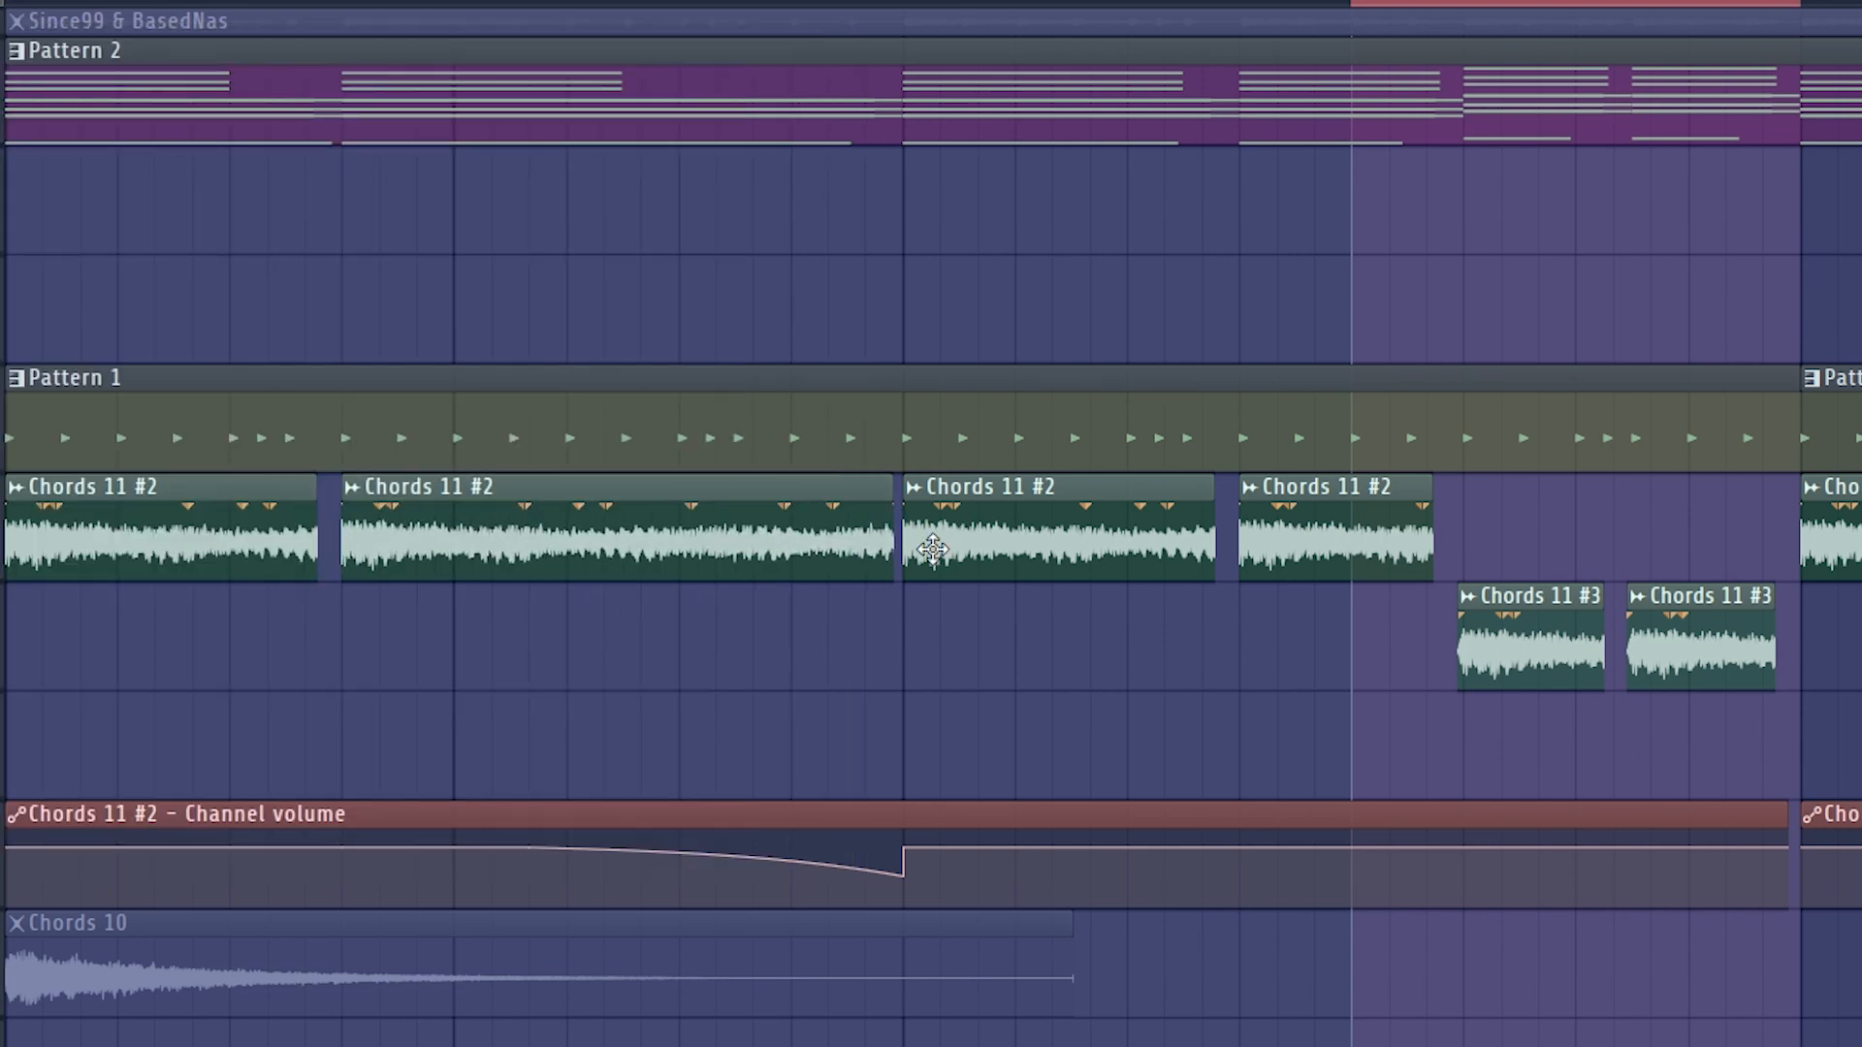
pyautogui.moveTo(902, 543); pyautogui.dragTo(724, 532)
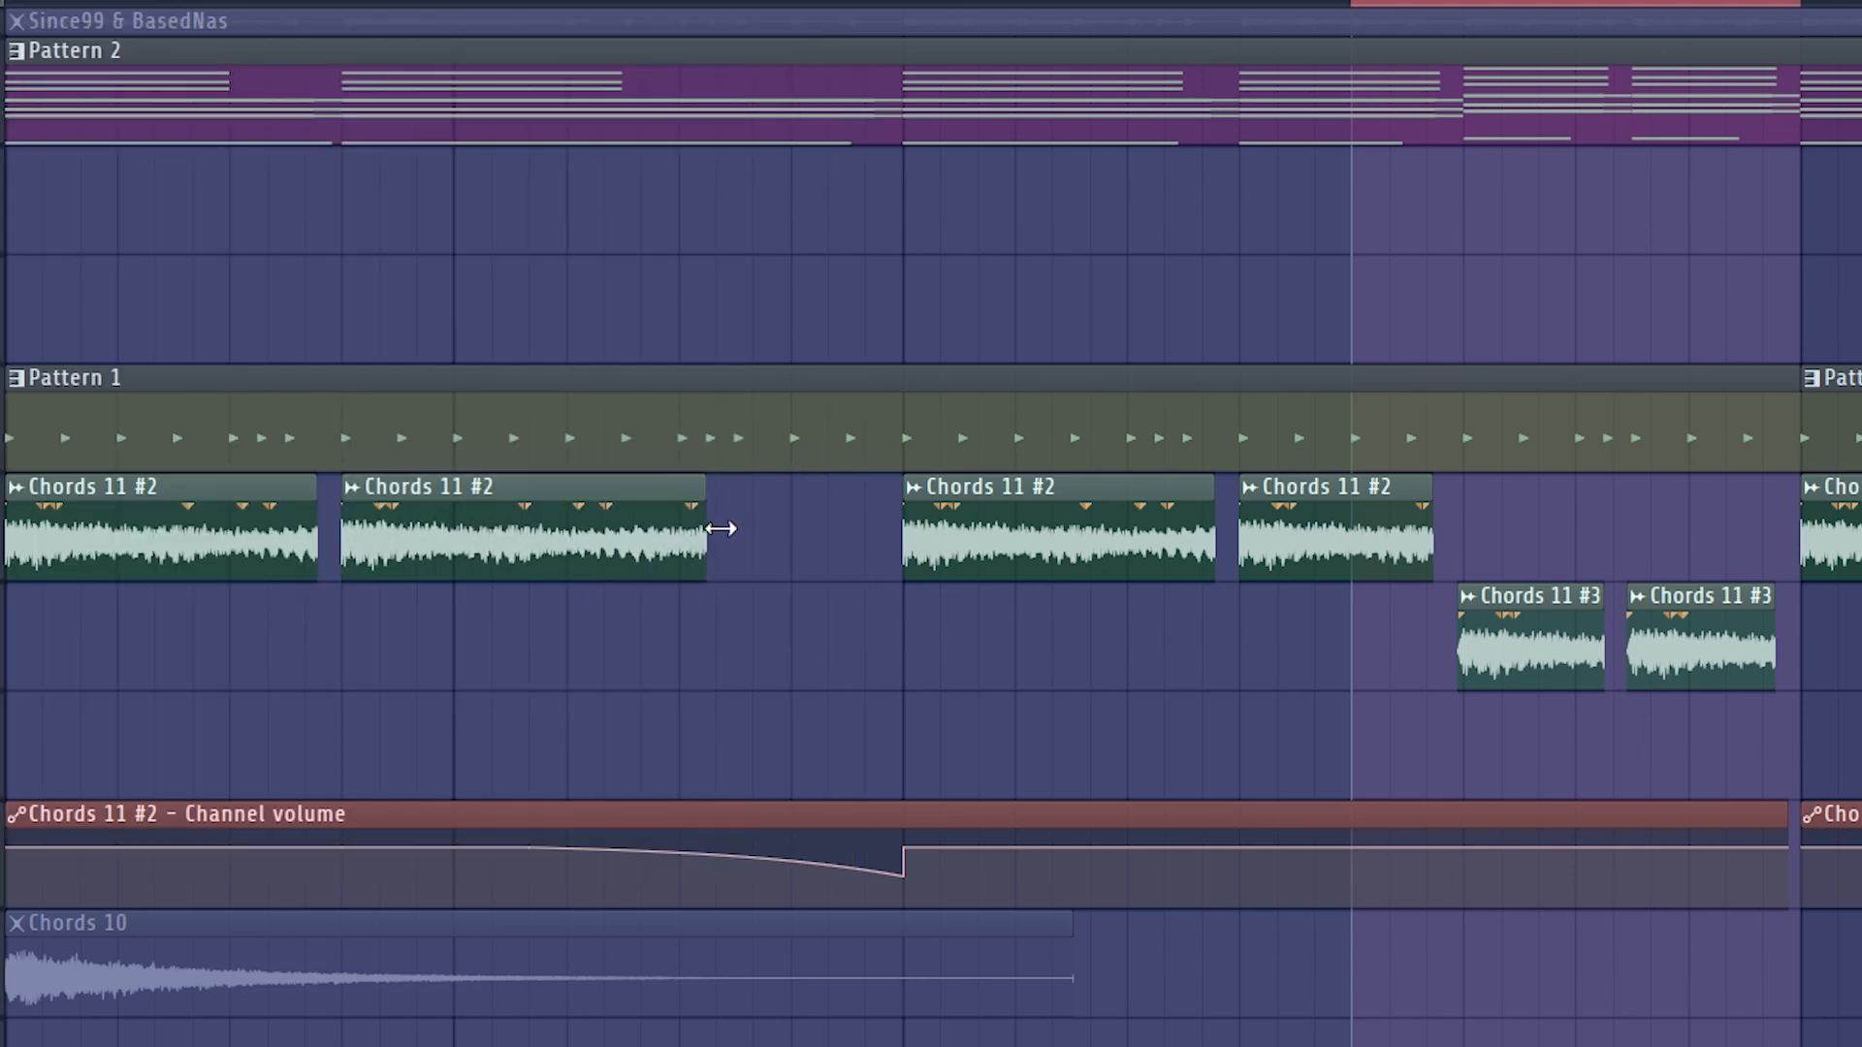
pyautogui.hotkey('ctrl', 'z')
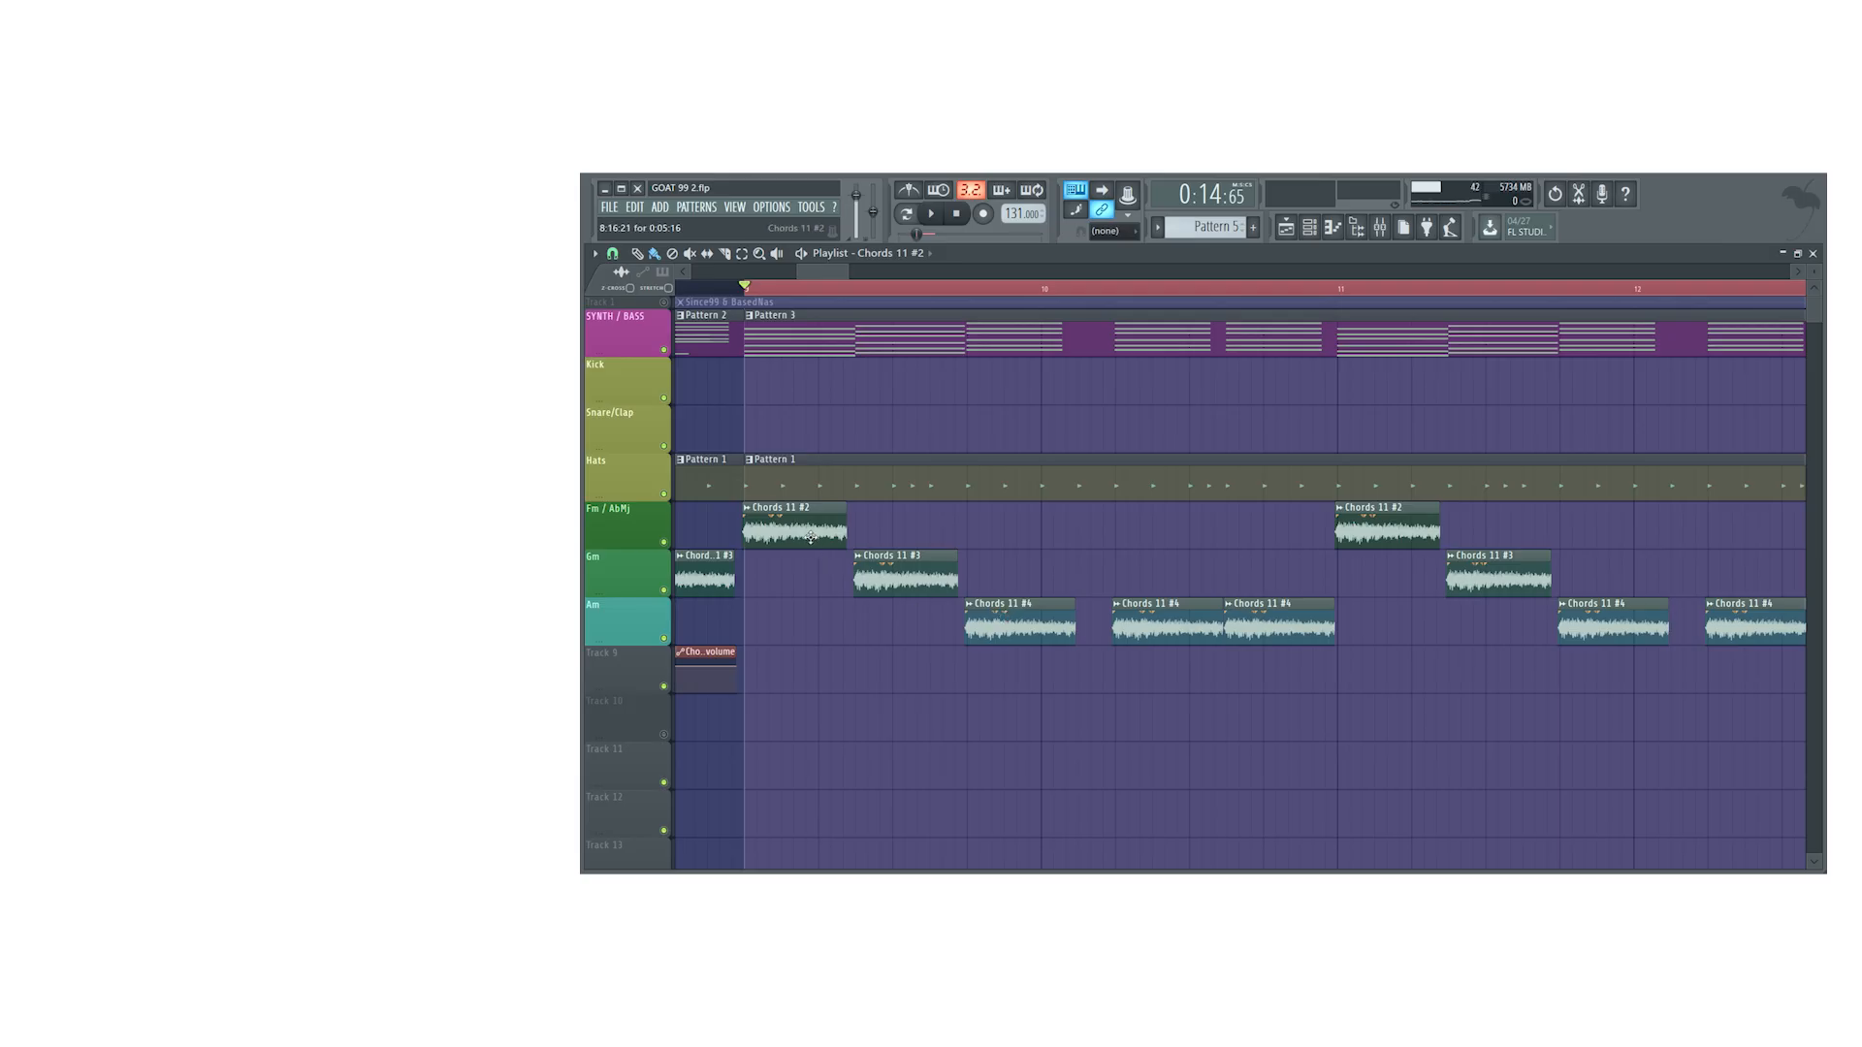
# Step: Examine the channel pitch and pitch range settings of the Chords 11 #2, #3 and #4 samples
pyautogui.doubleClick(811, 537)
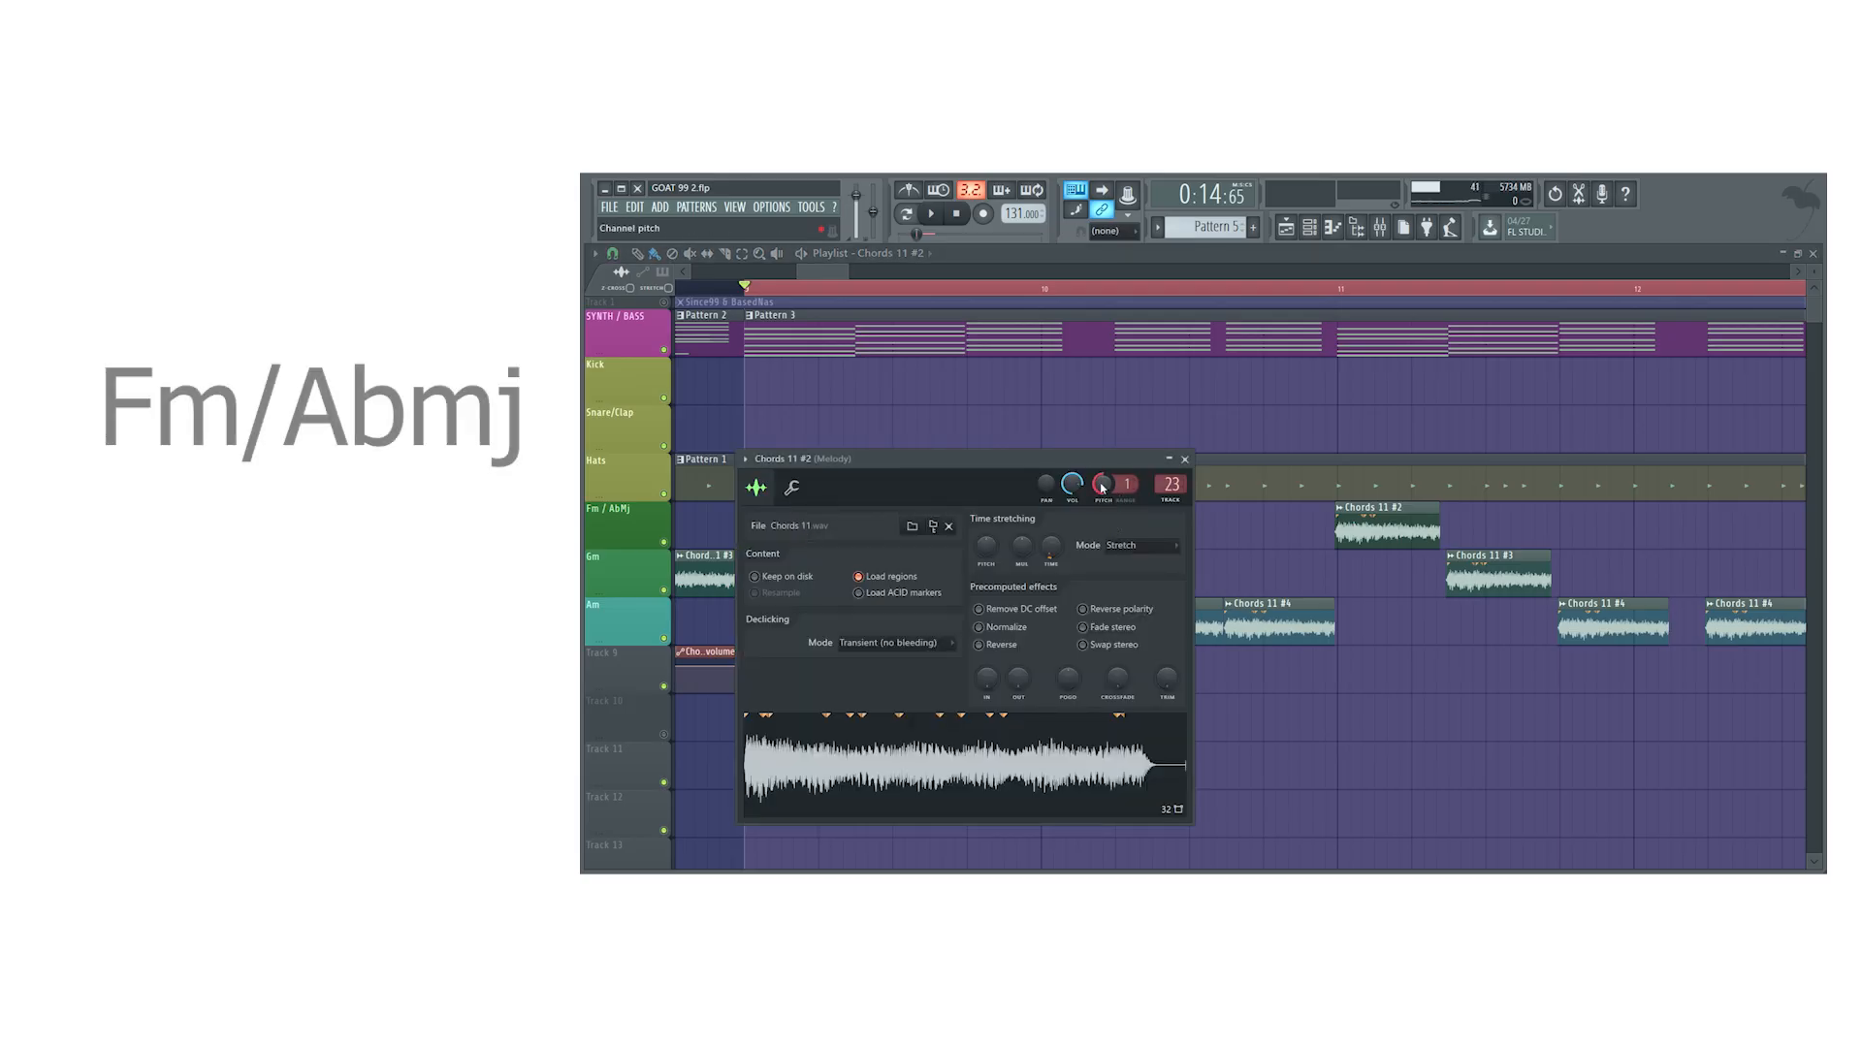
pyautogui.click(1184, 460)
pyautogui.doubleClick(892, 591)
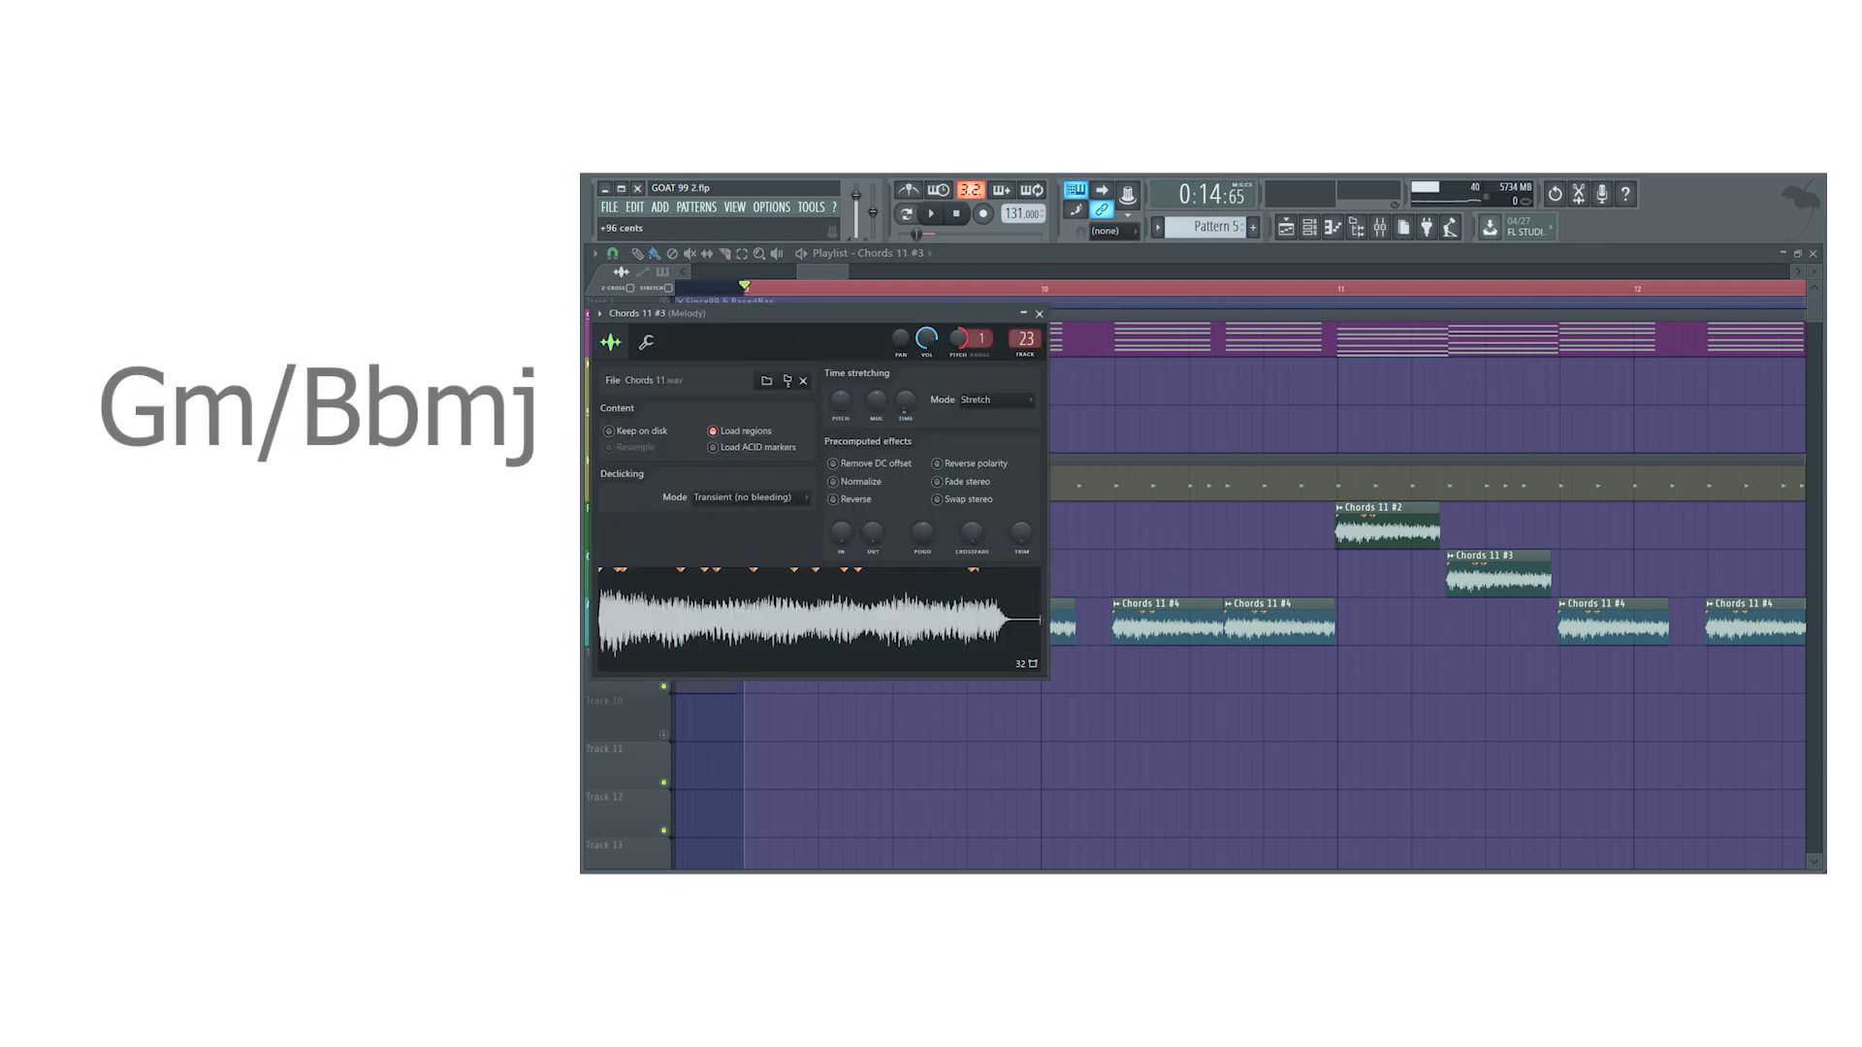
pyautogui.doubleClick(1149, 623)
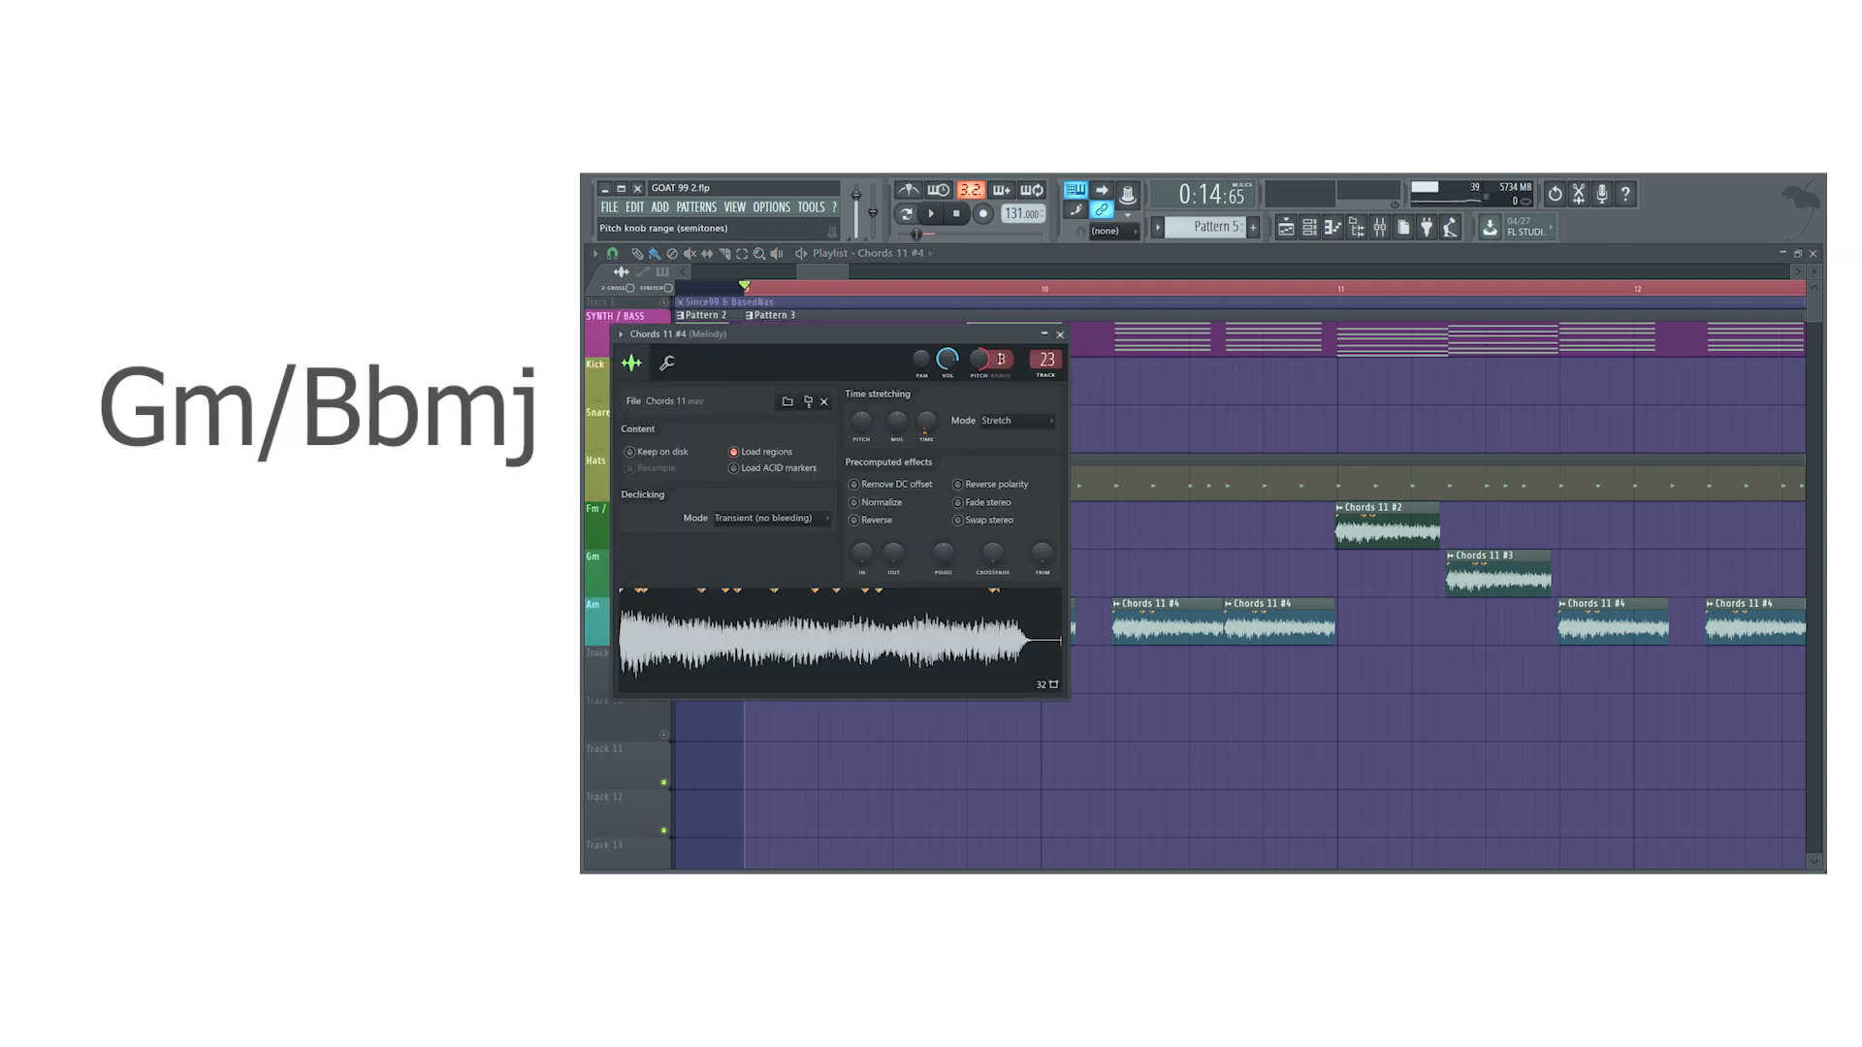
pyautogui.moveTo(979, 359); pyautogui.dragTo(980, 378)
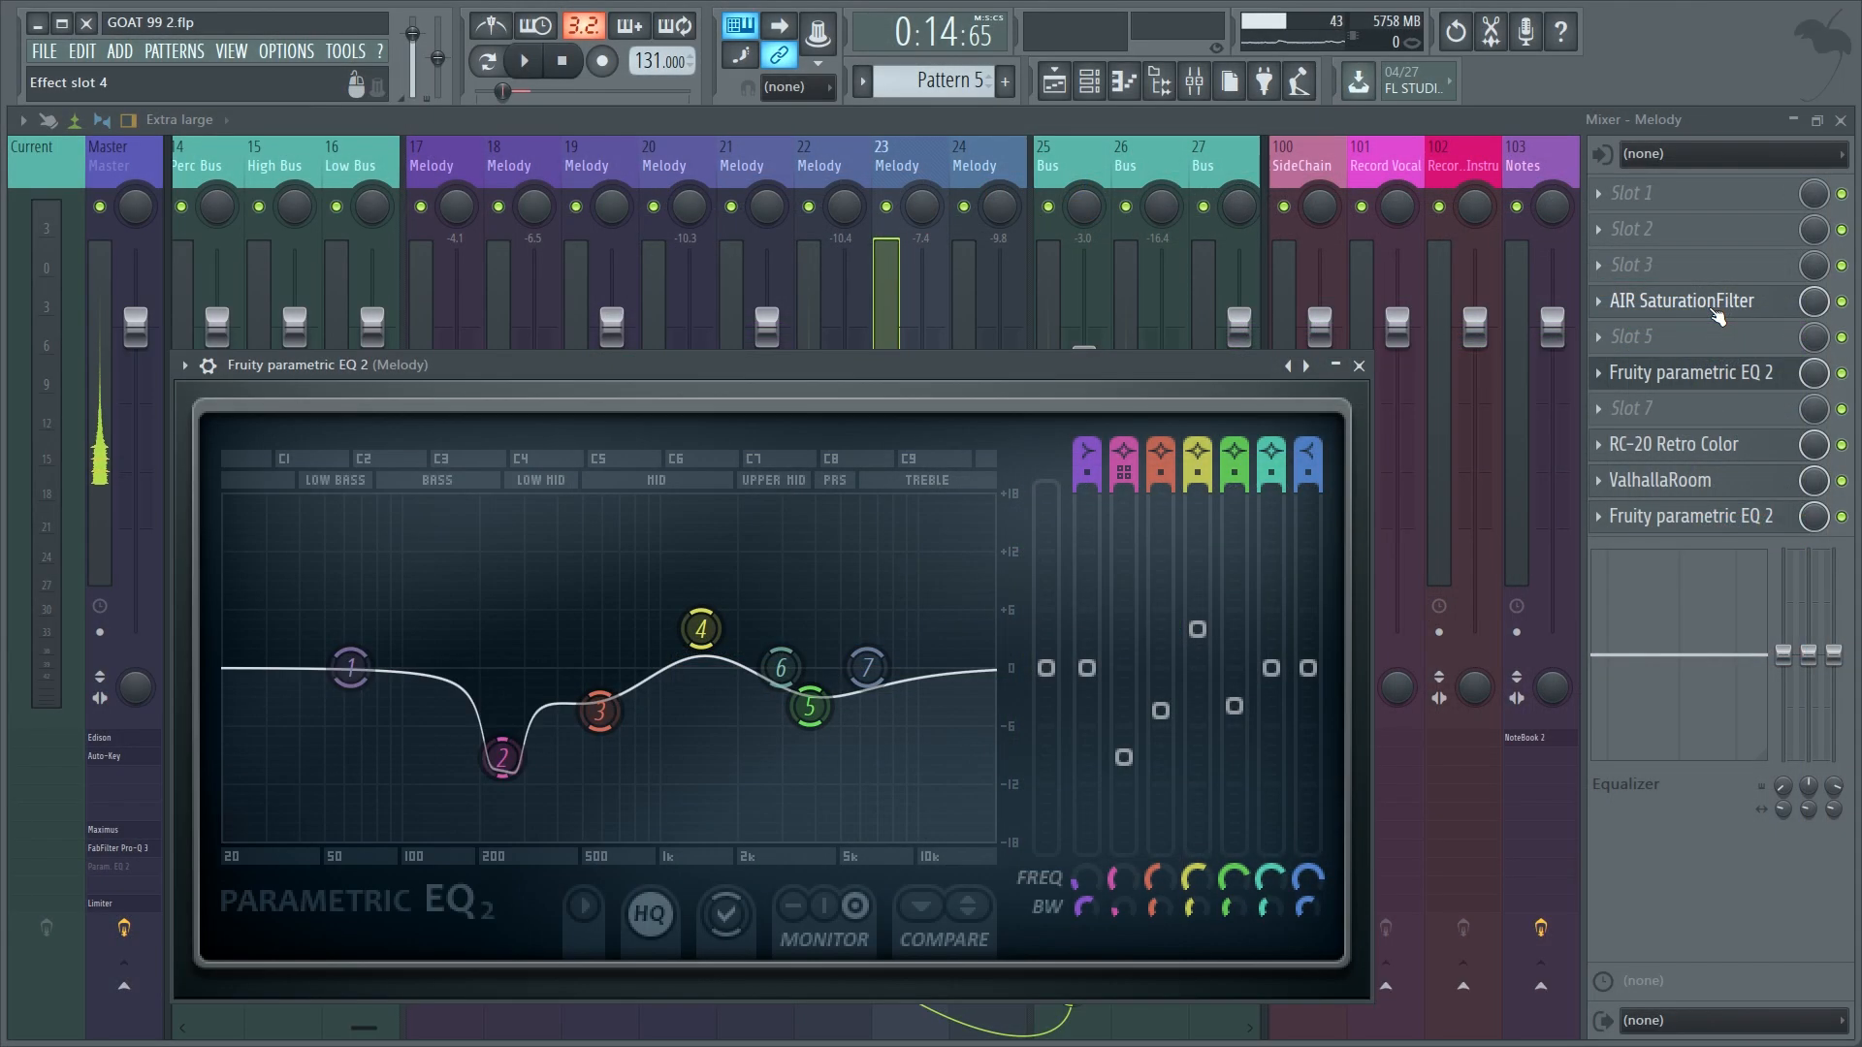
# Step: Review the effects on Melody mixer track 23: AIR SaturationFilter, both Fruity parametric EQ 2 instances, RC-20 Retro Color and ValhallaRoom
pyautogui.click(1717, 308)
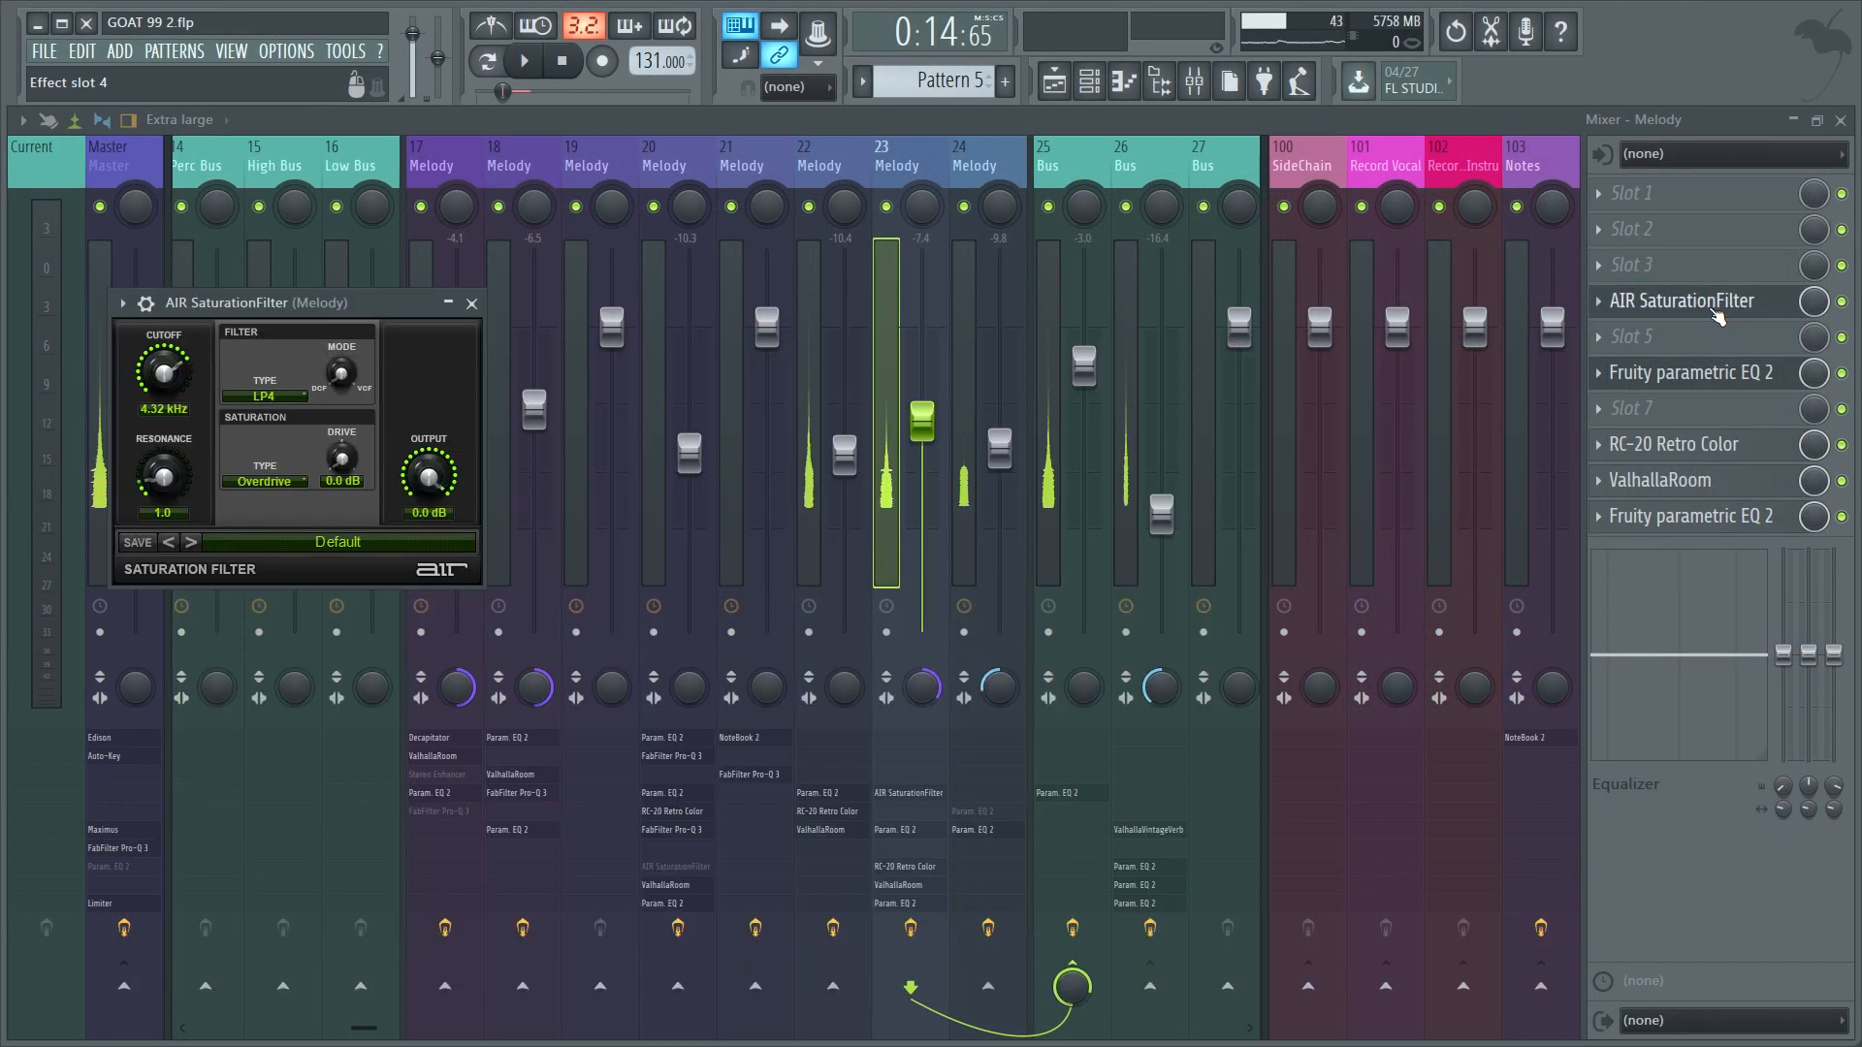
pyautogui.click(1729, 385)
pyautogui.click(1725, 463)
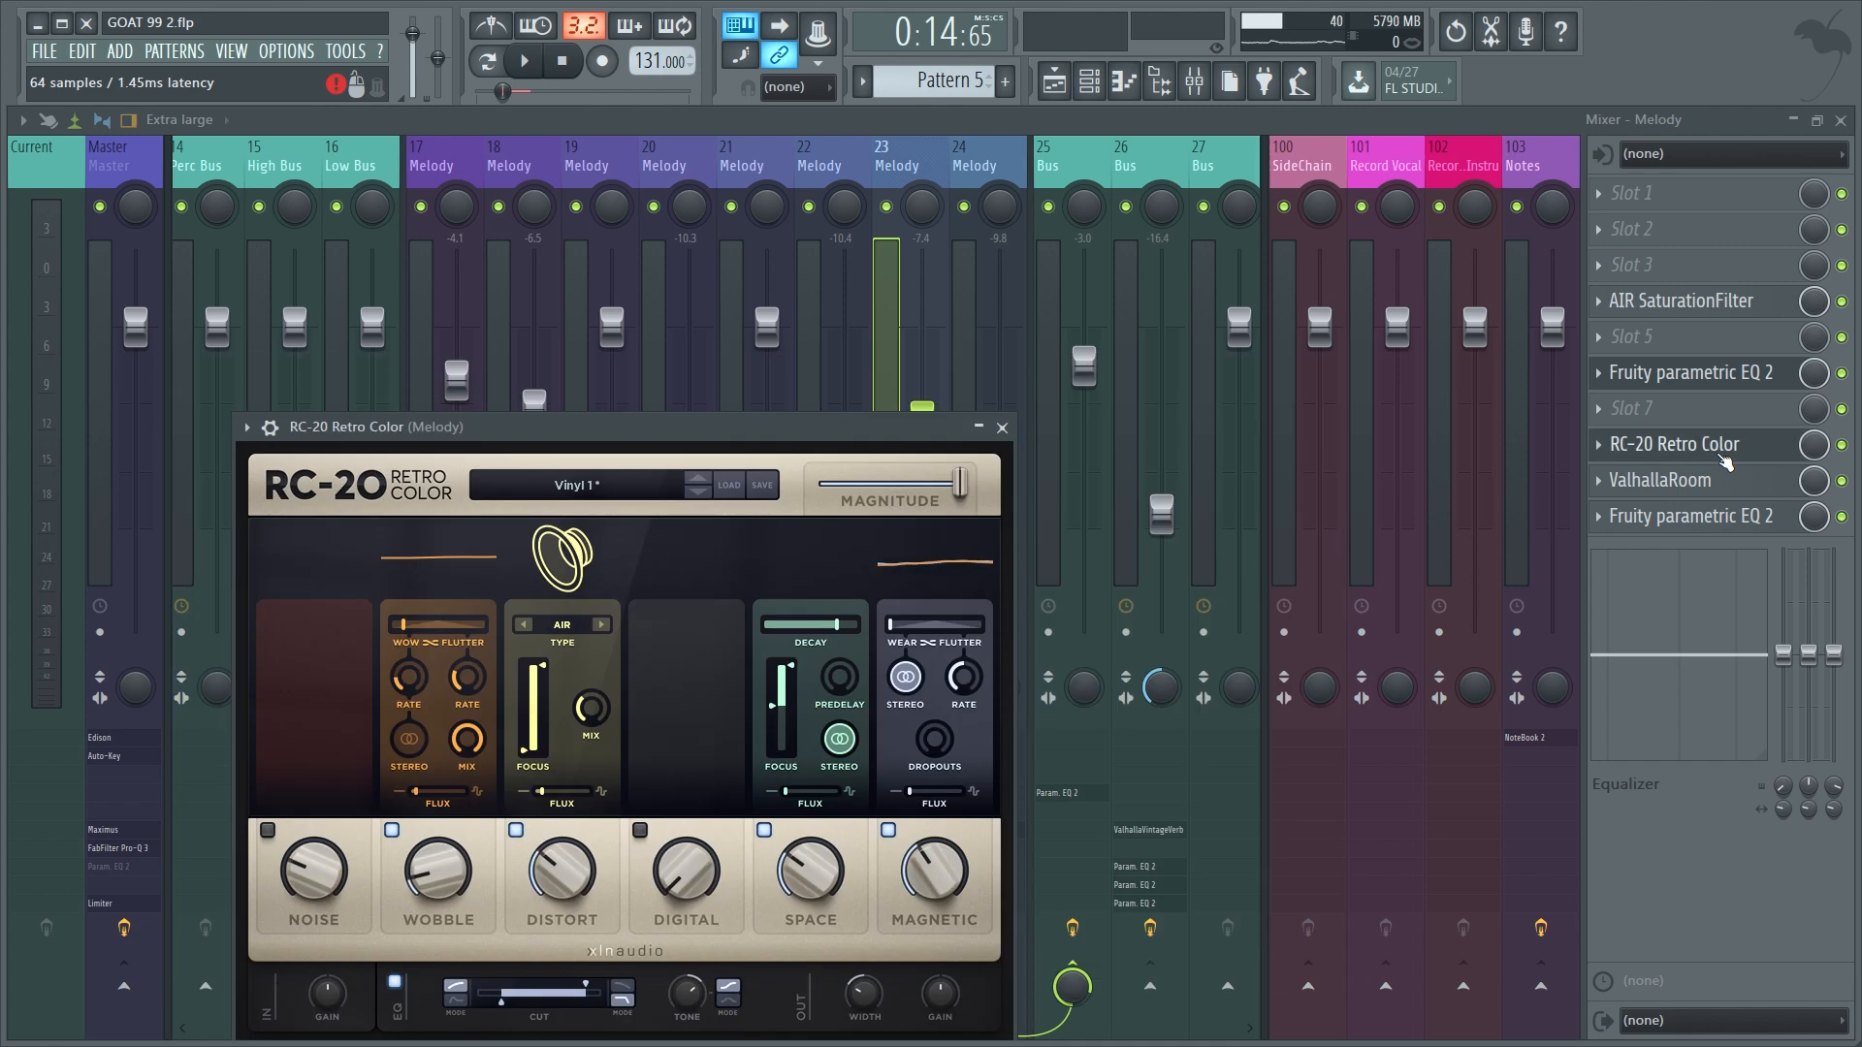
pyautogui.click(1724, 482)
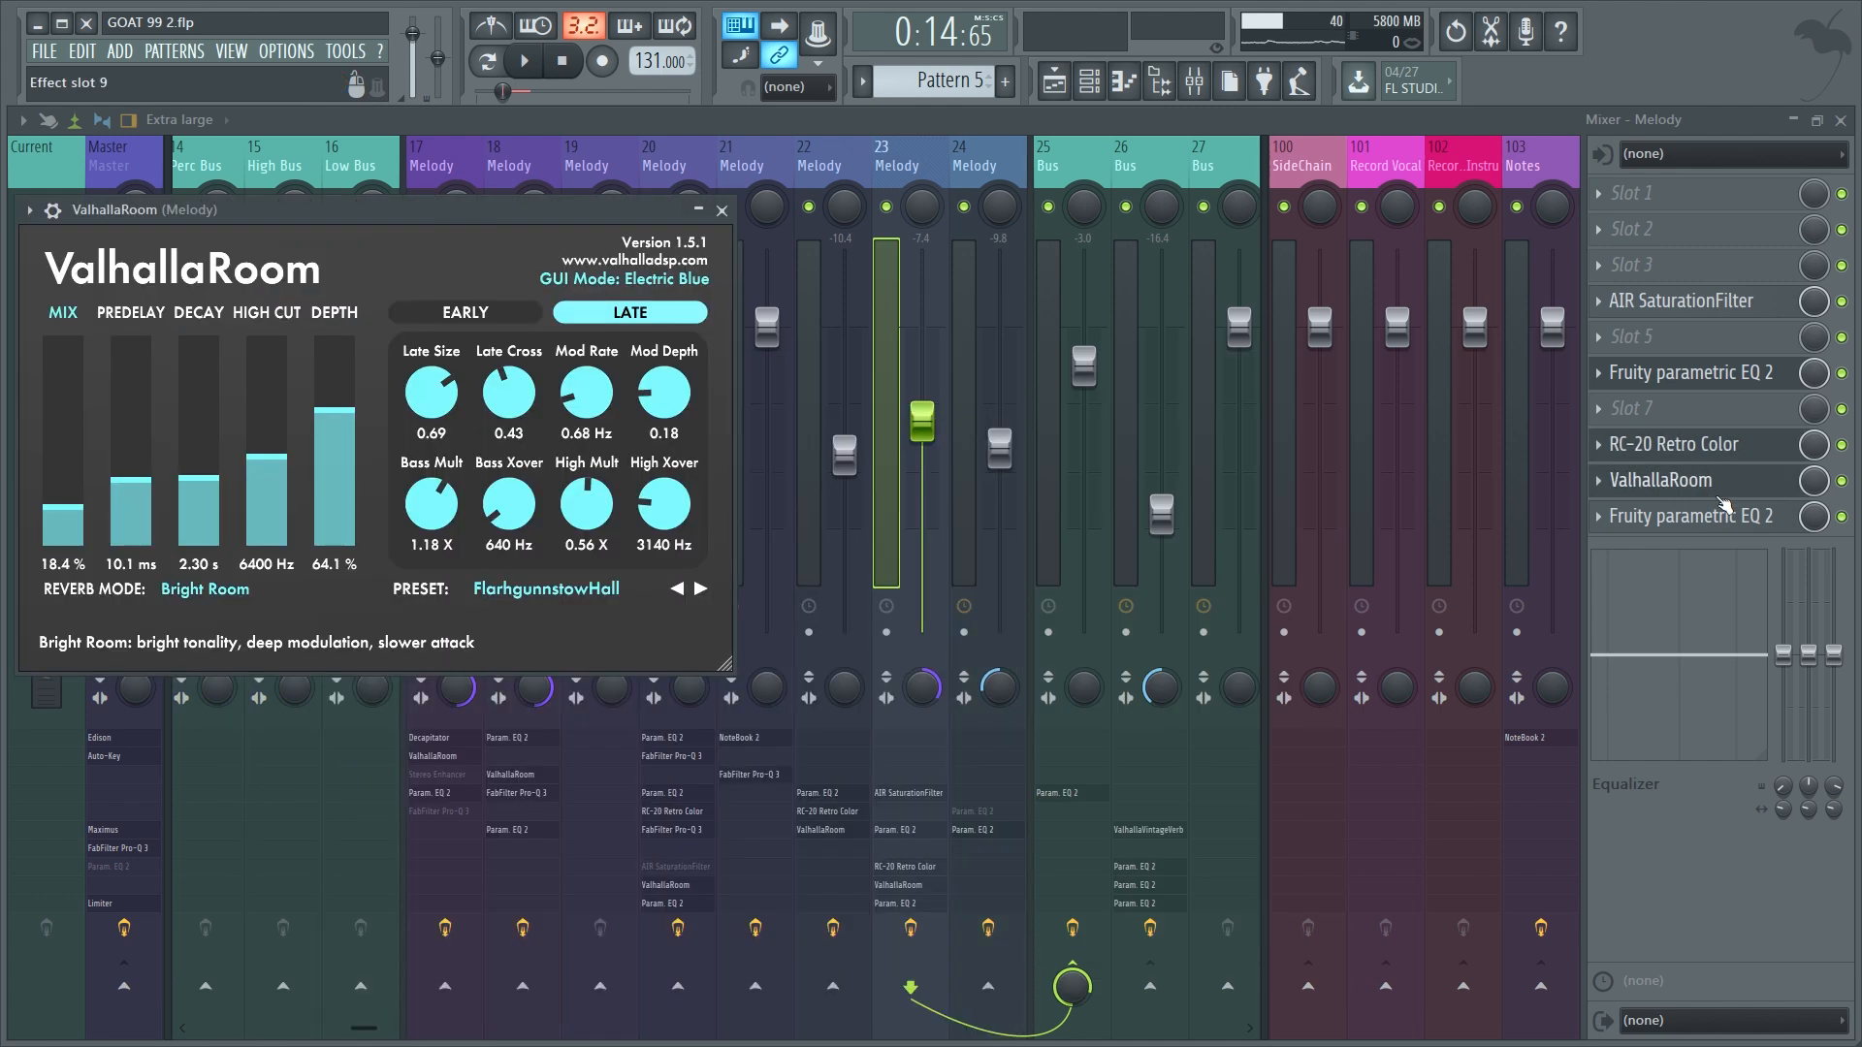
pyautogui.click(1724, 512)
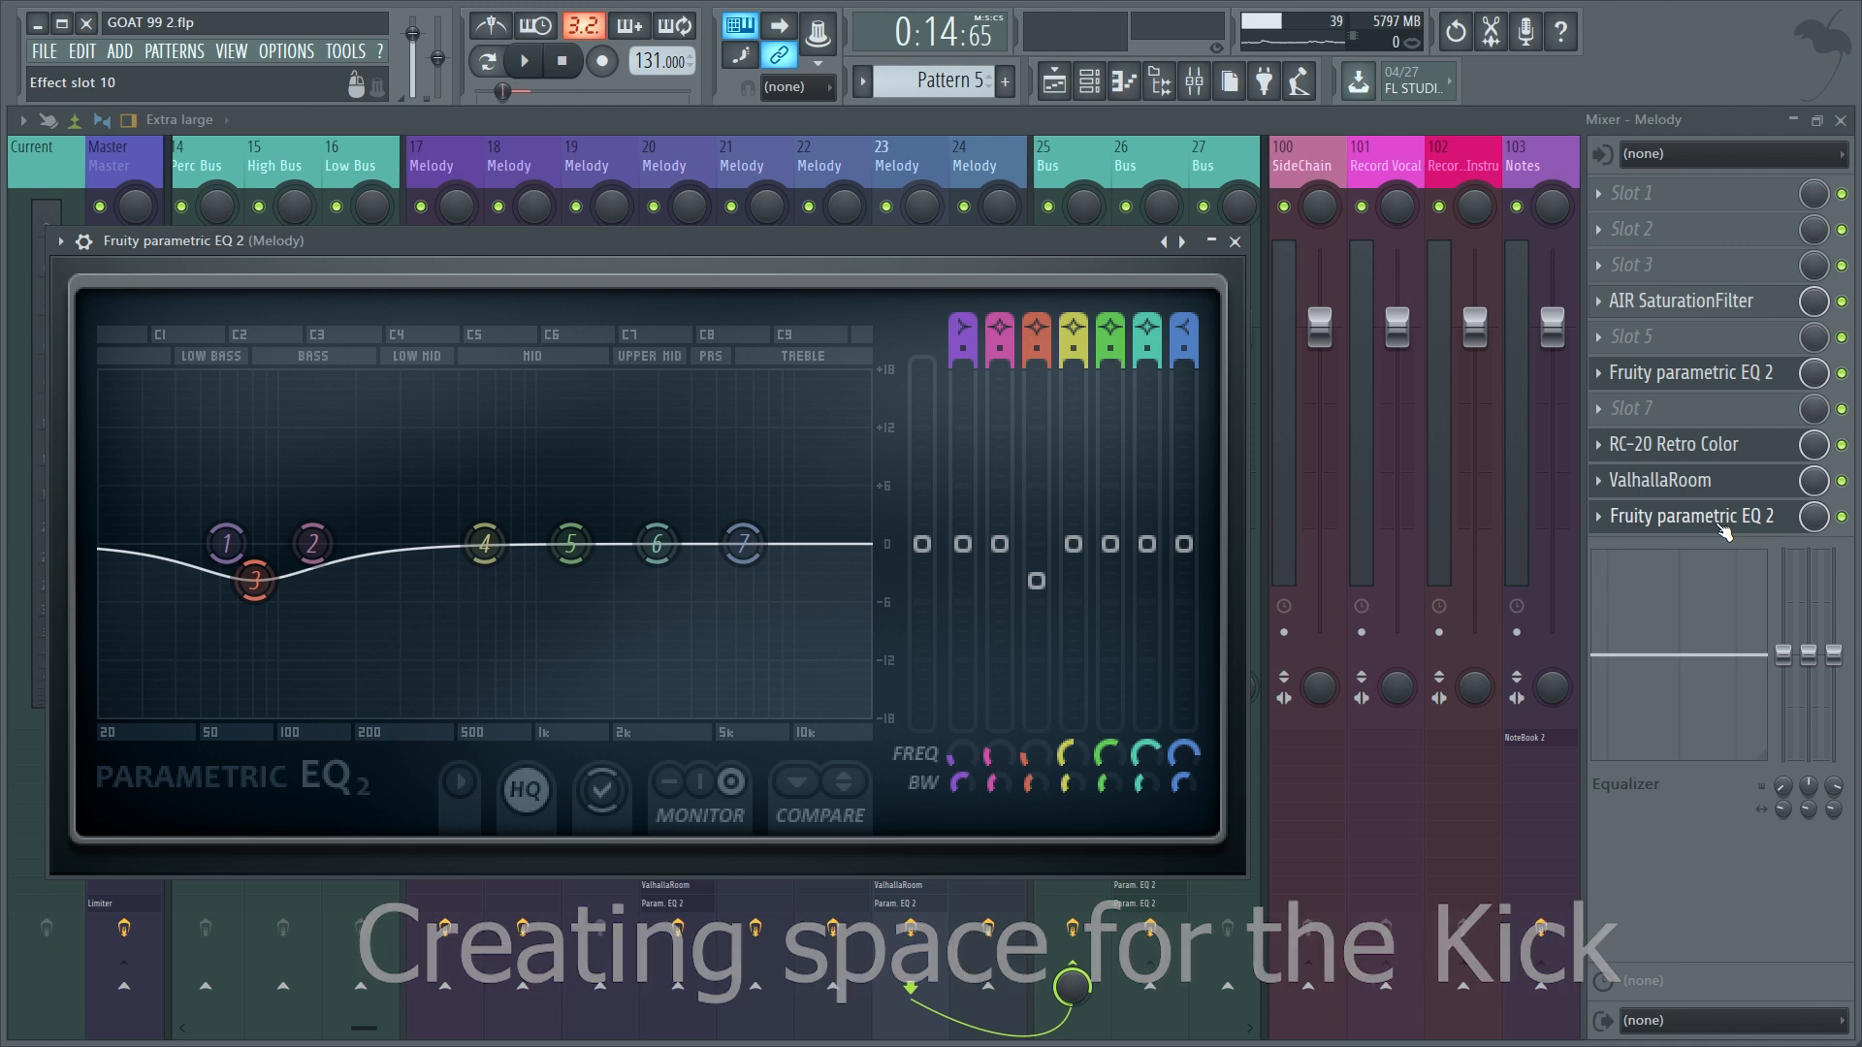
pyautogui.click(1725, 519)
# Step: Review the effects on Bus mixer tracks 25 and 26, including Fruity parametric EQ 2 and ValhallaVintageVerb
pyautogui.click(1061, 304)
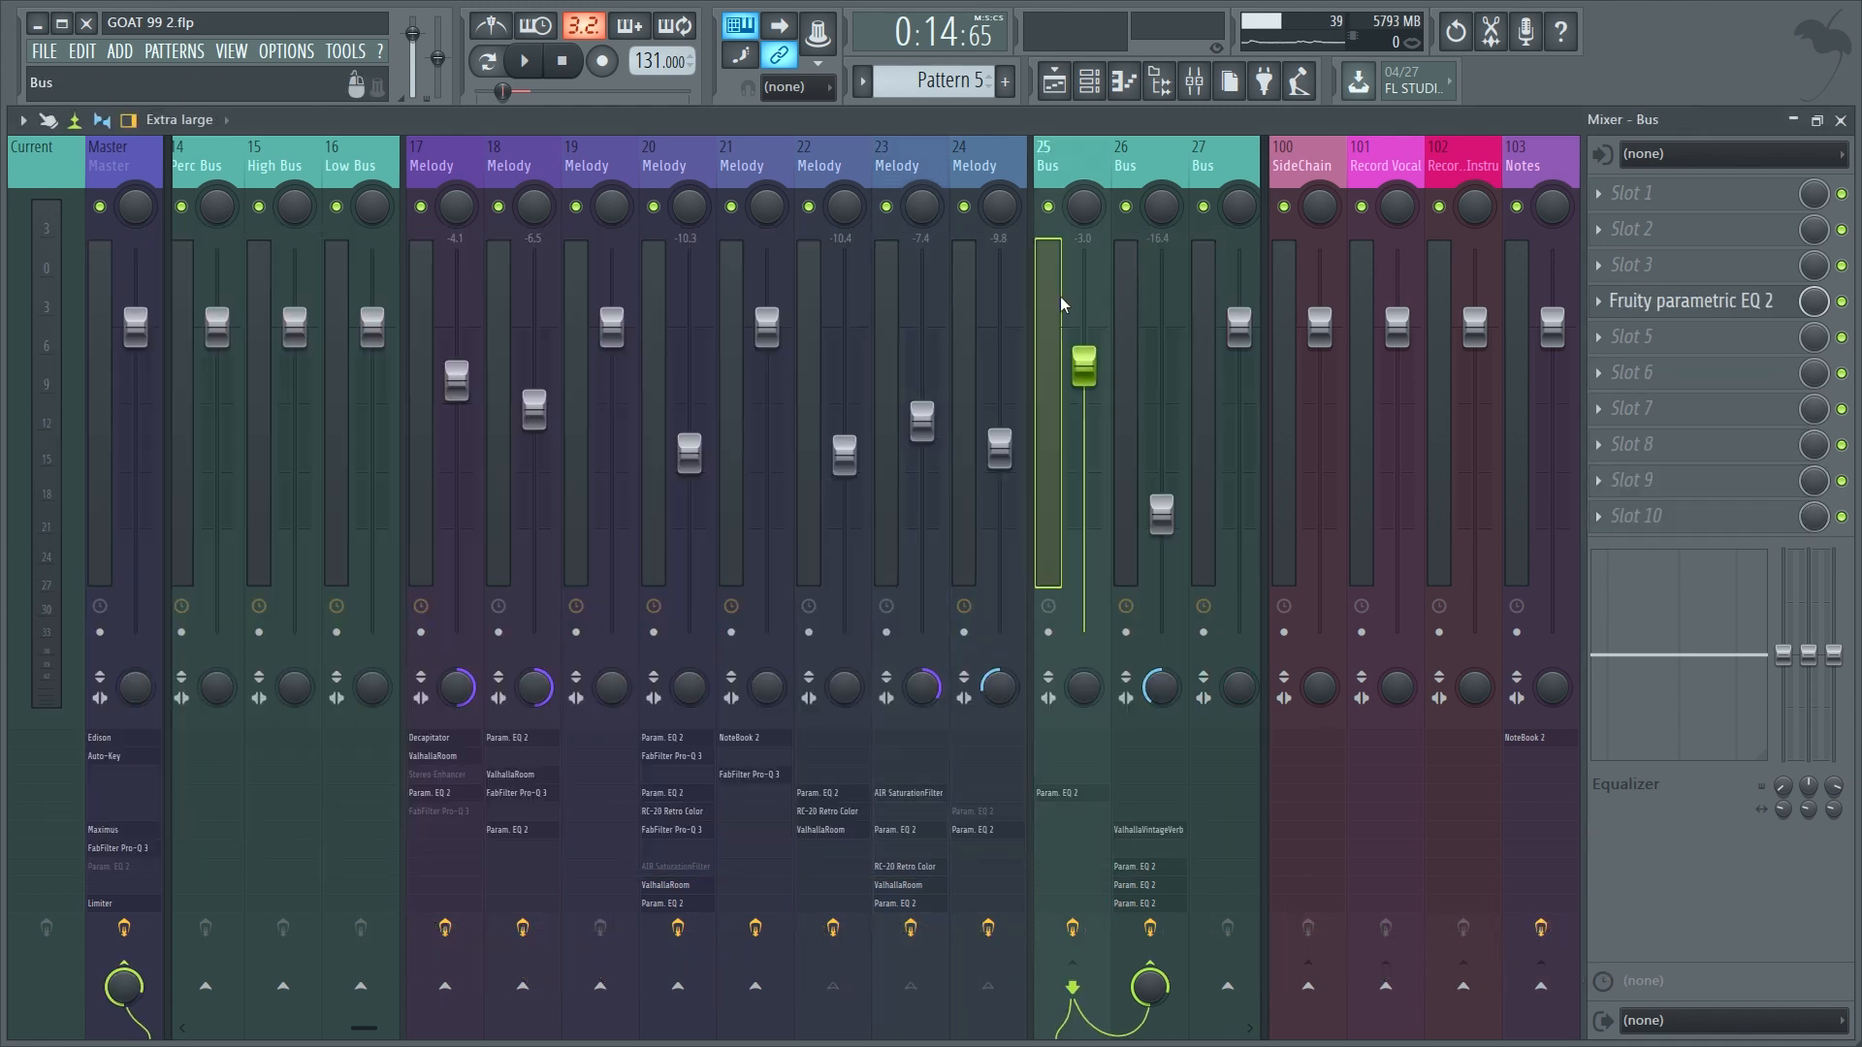
pyautogui.click(1697, 315)
pyautogui.click(1697, 312)
pyautogui.click(1133, 388)
pyautogui.click(1709, 380)
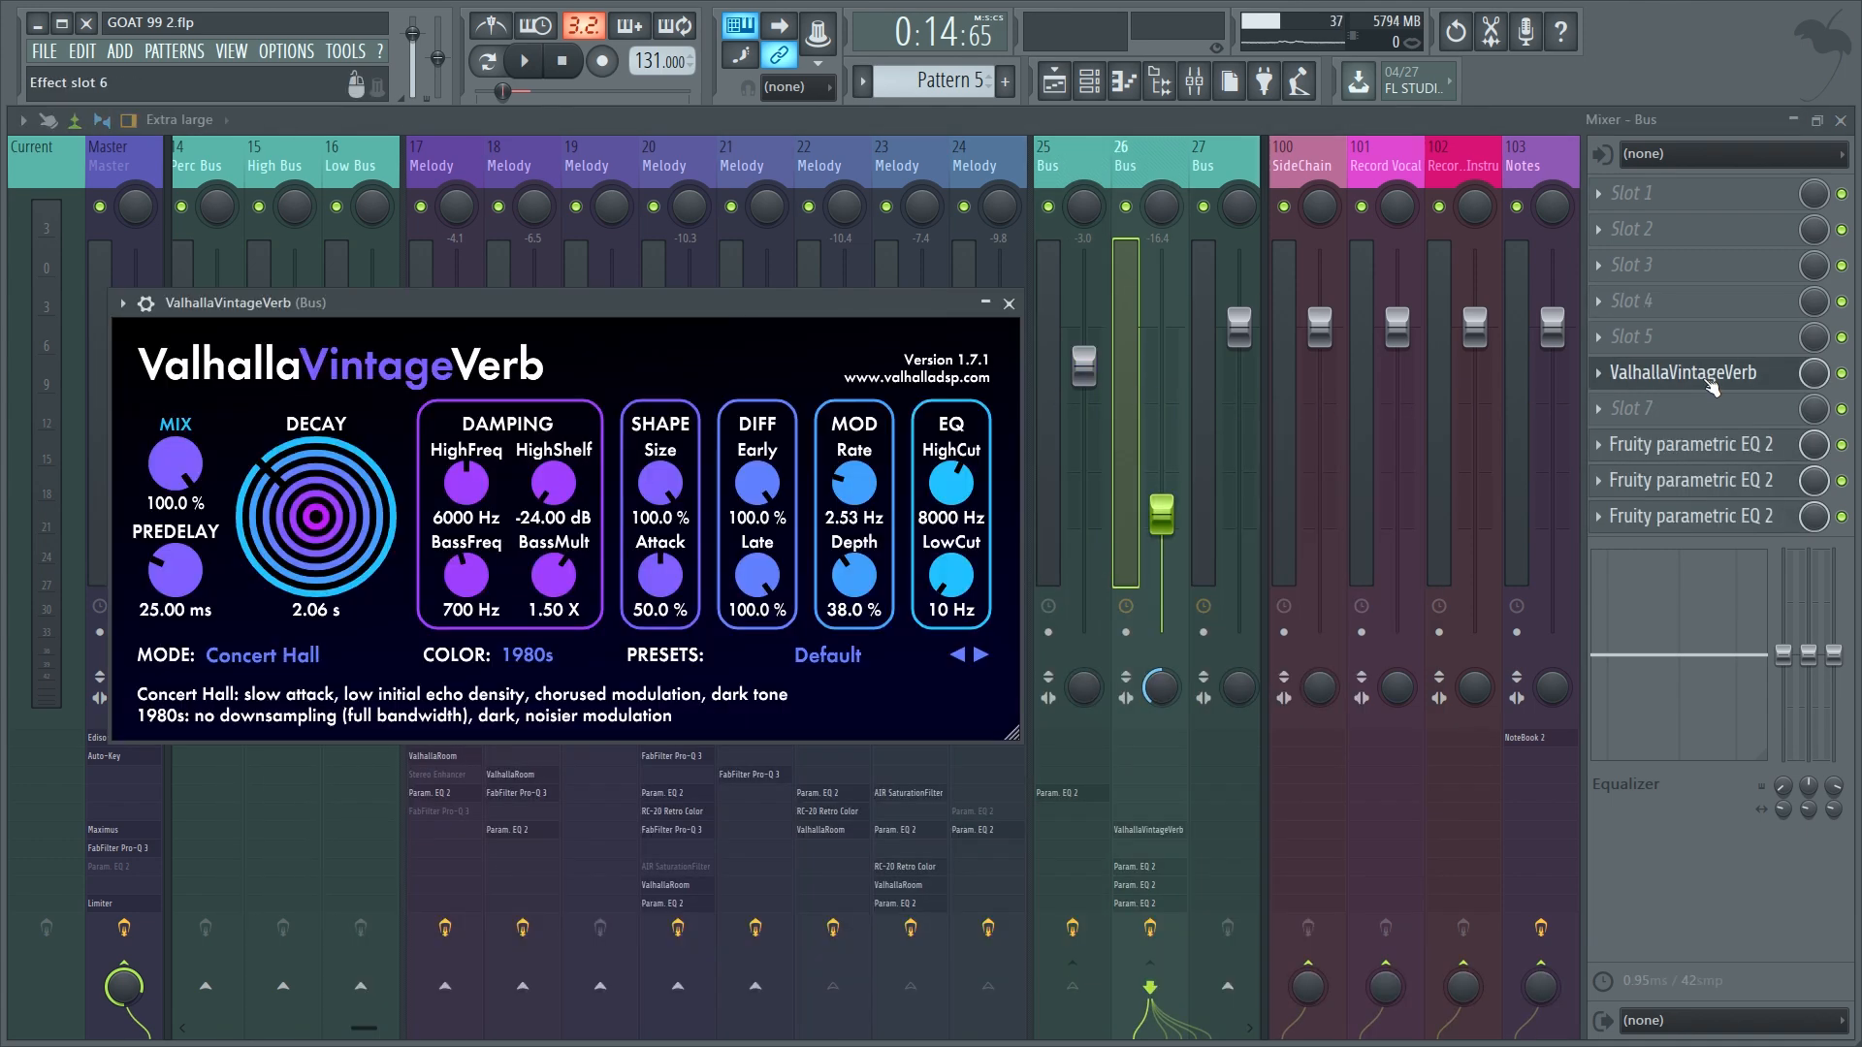
pyautogui.click(1713, 452)
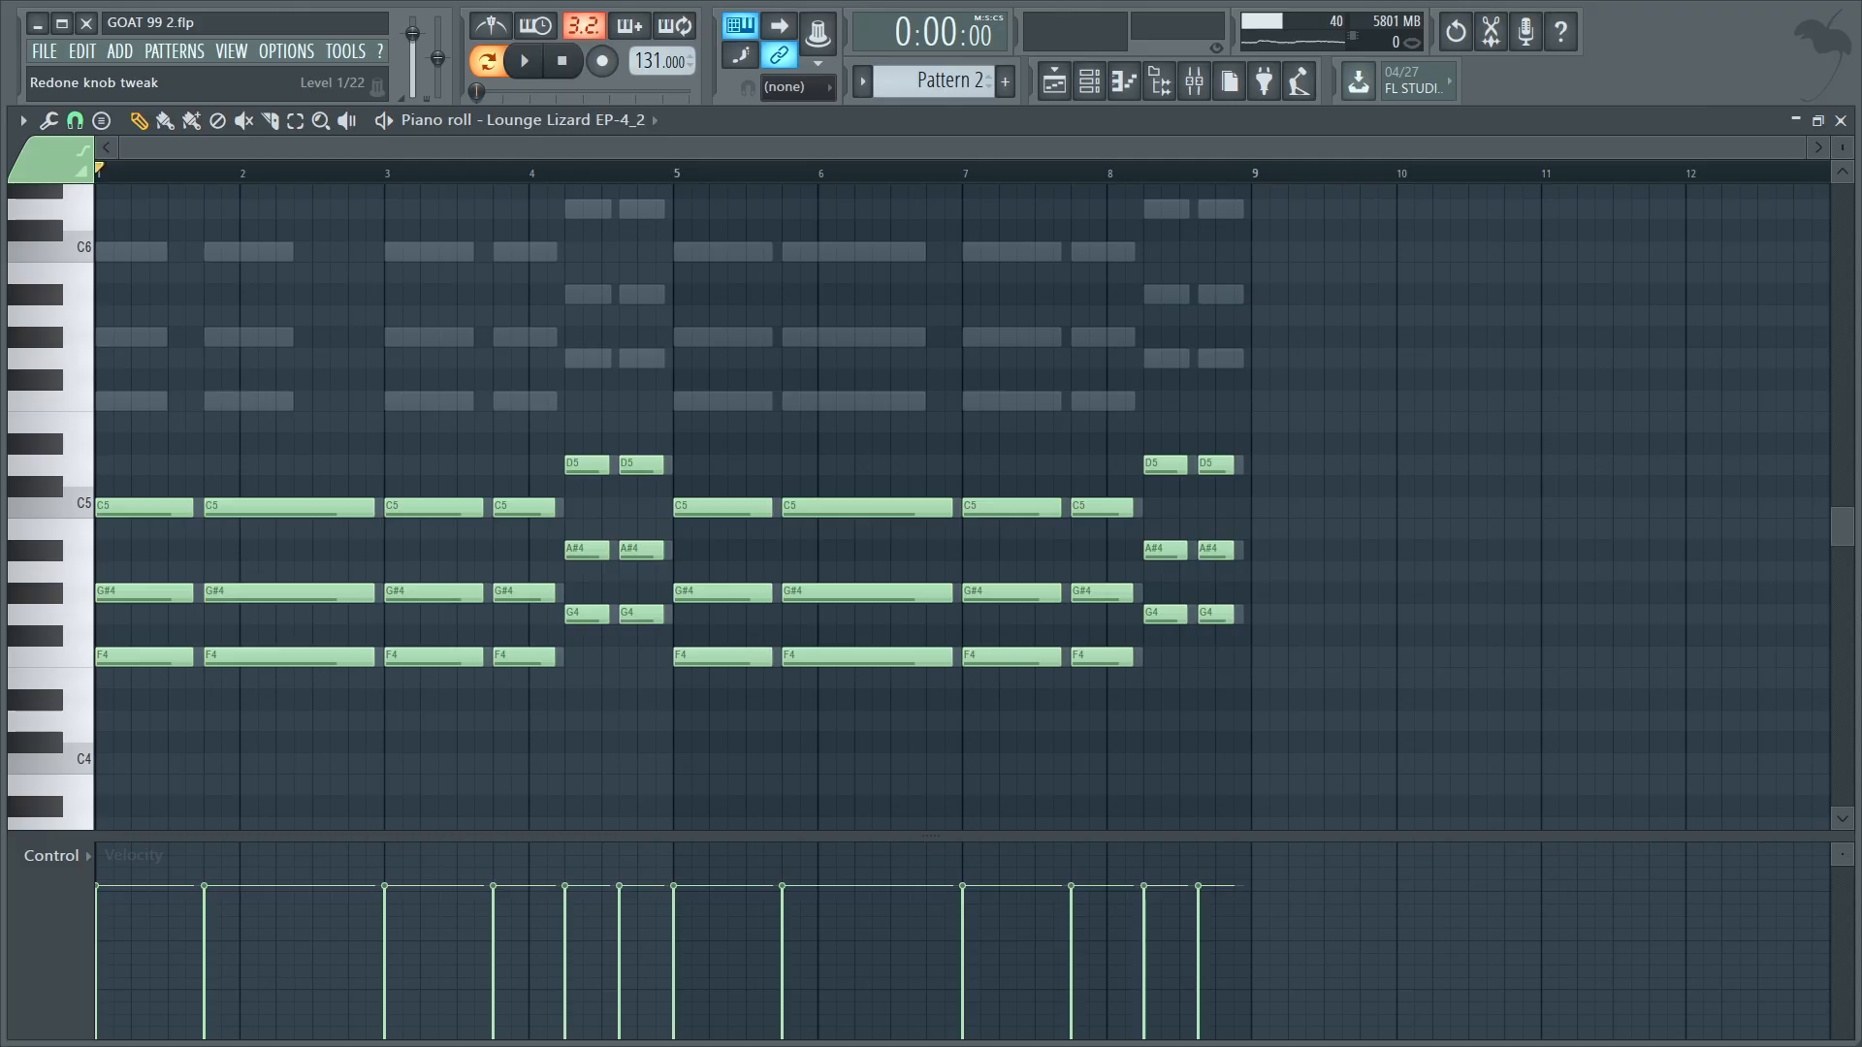
# Step: Play the Lounge Lizard EP-4_2 chords in Pattern 2 and review the EQ, RC-20 Retro Color and ValhallaRoom effects on mixer track 22
pyautogui.press('space')
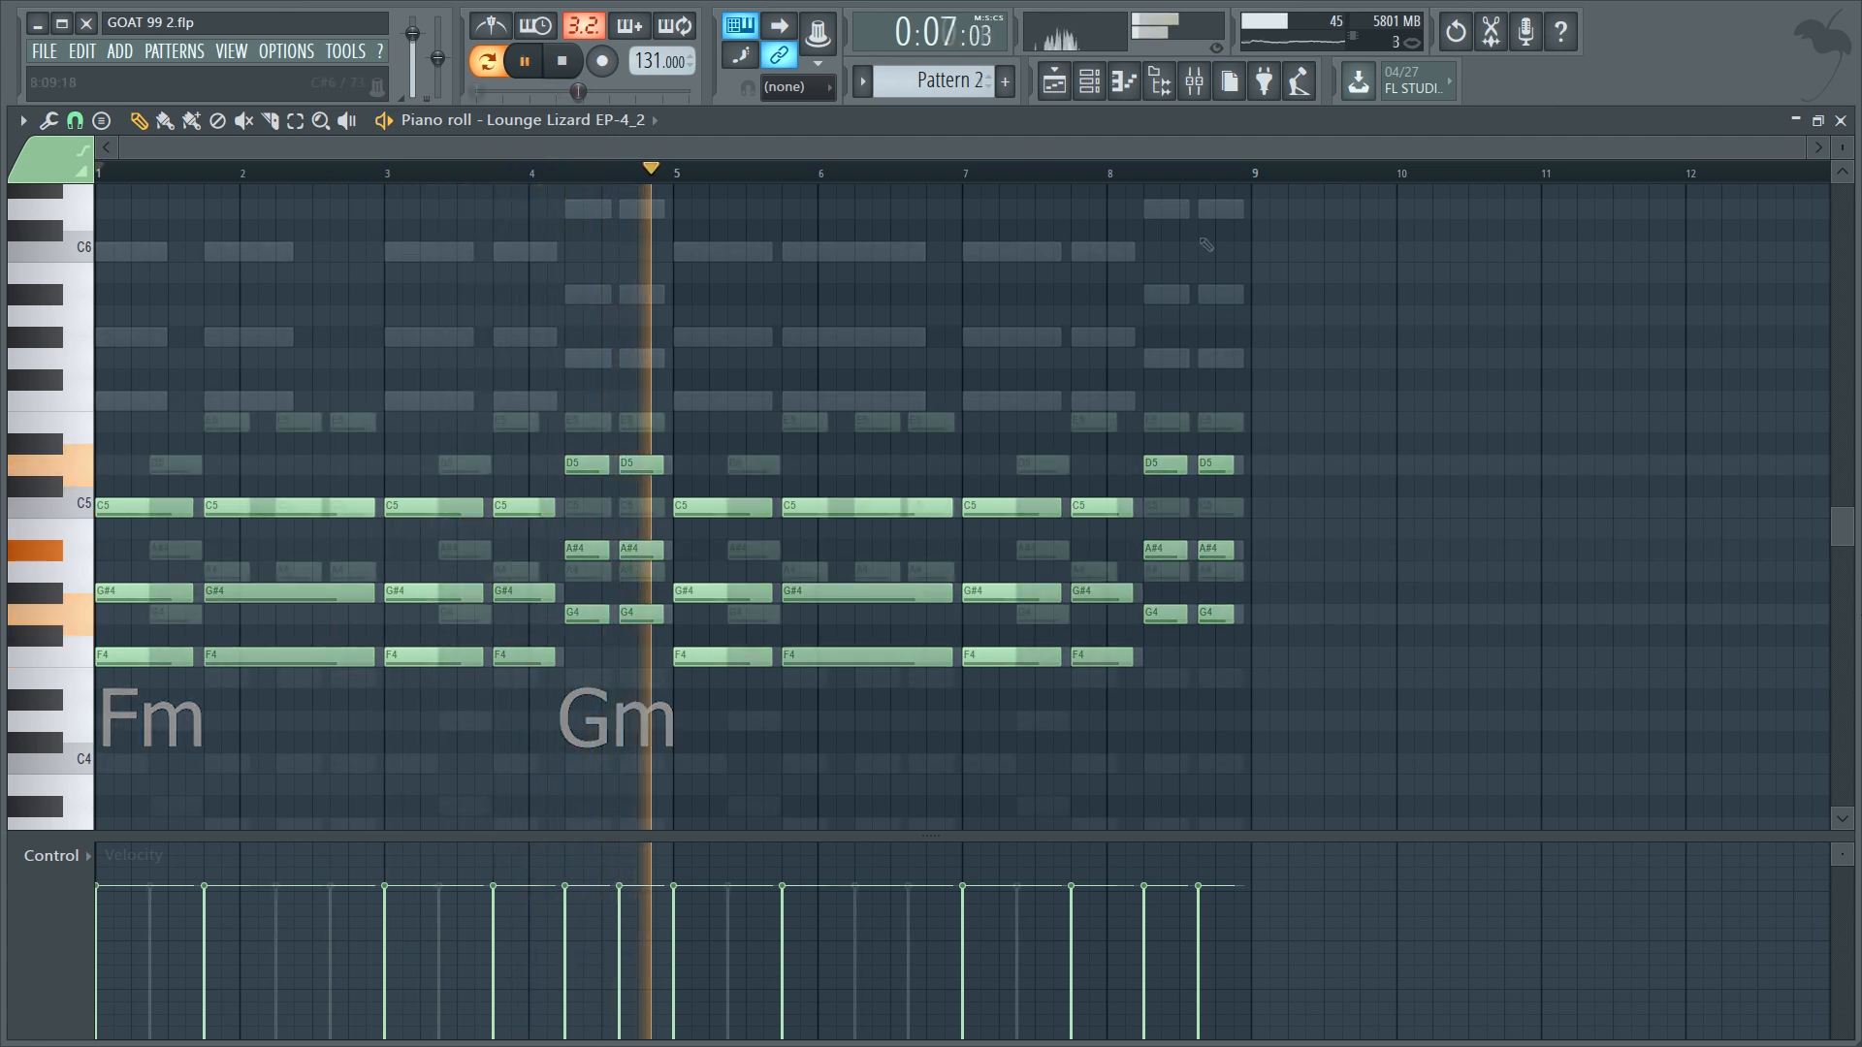
pyautogui.press('space')
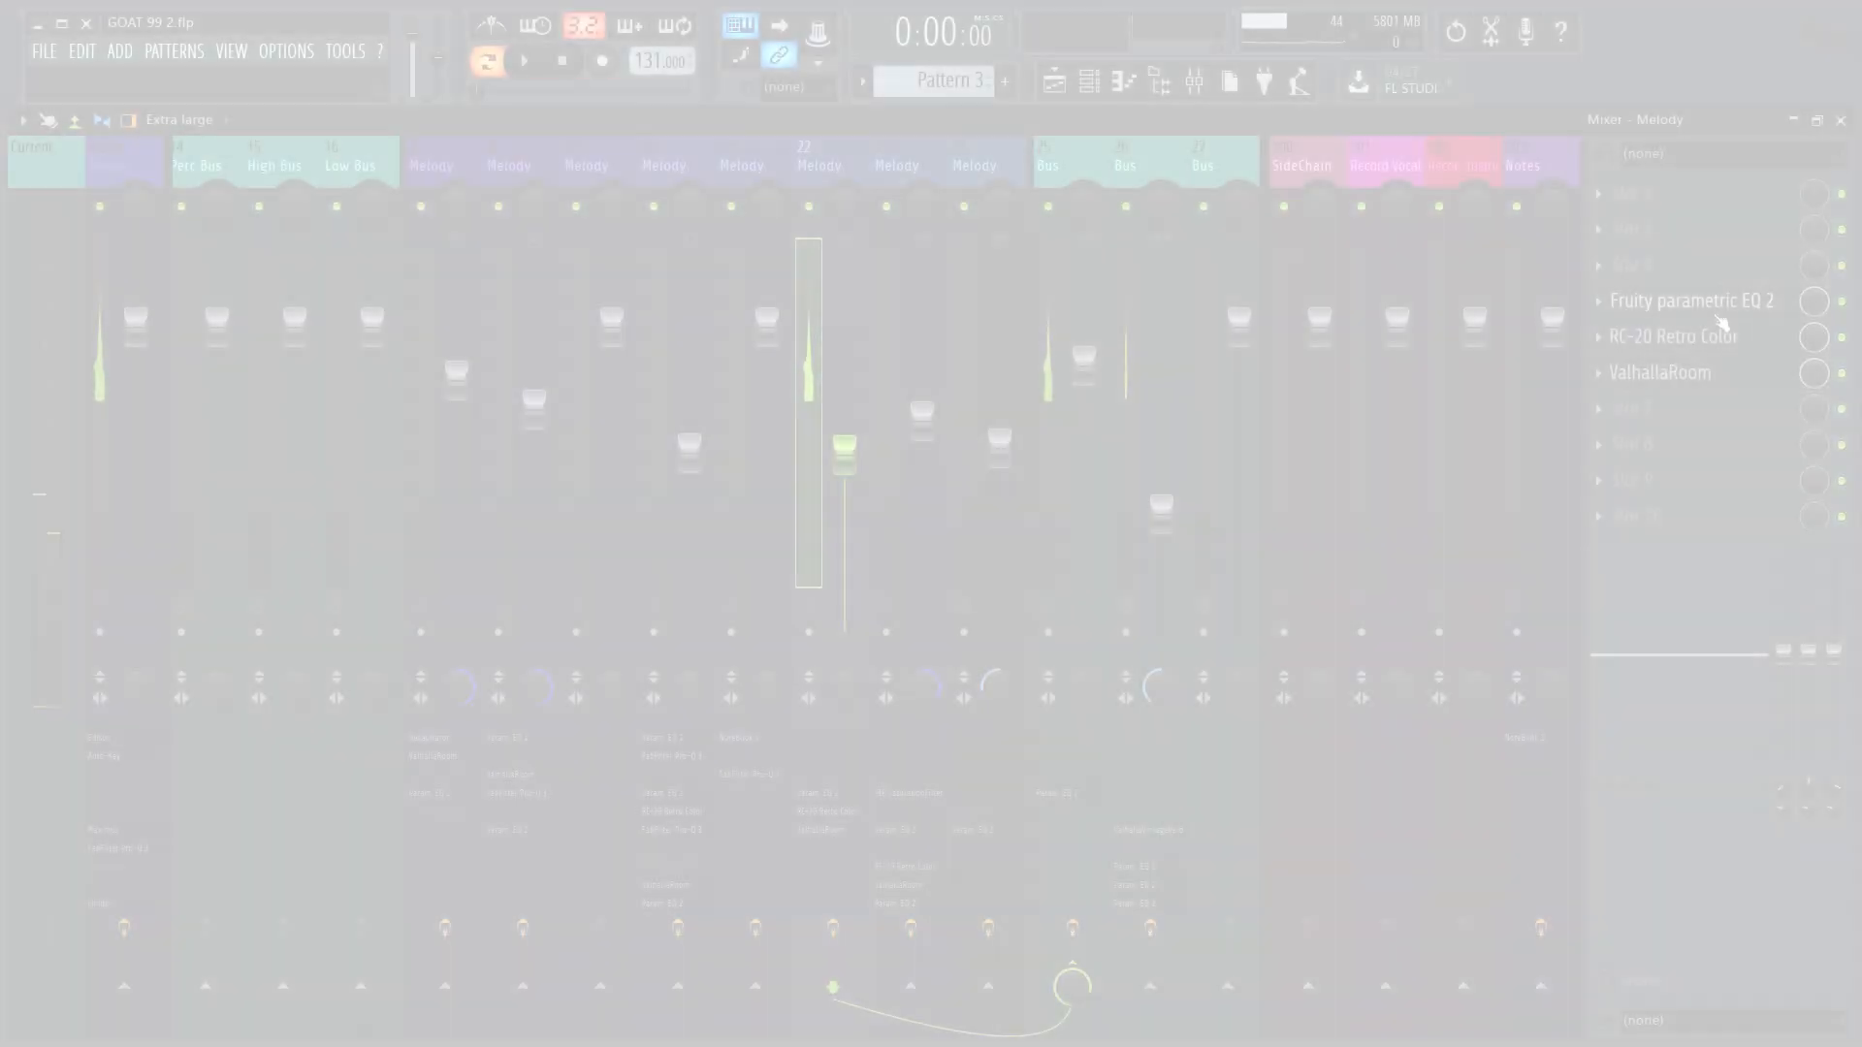
pyautogui.click(1717, 312)
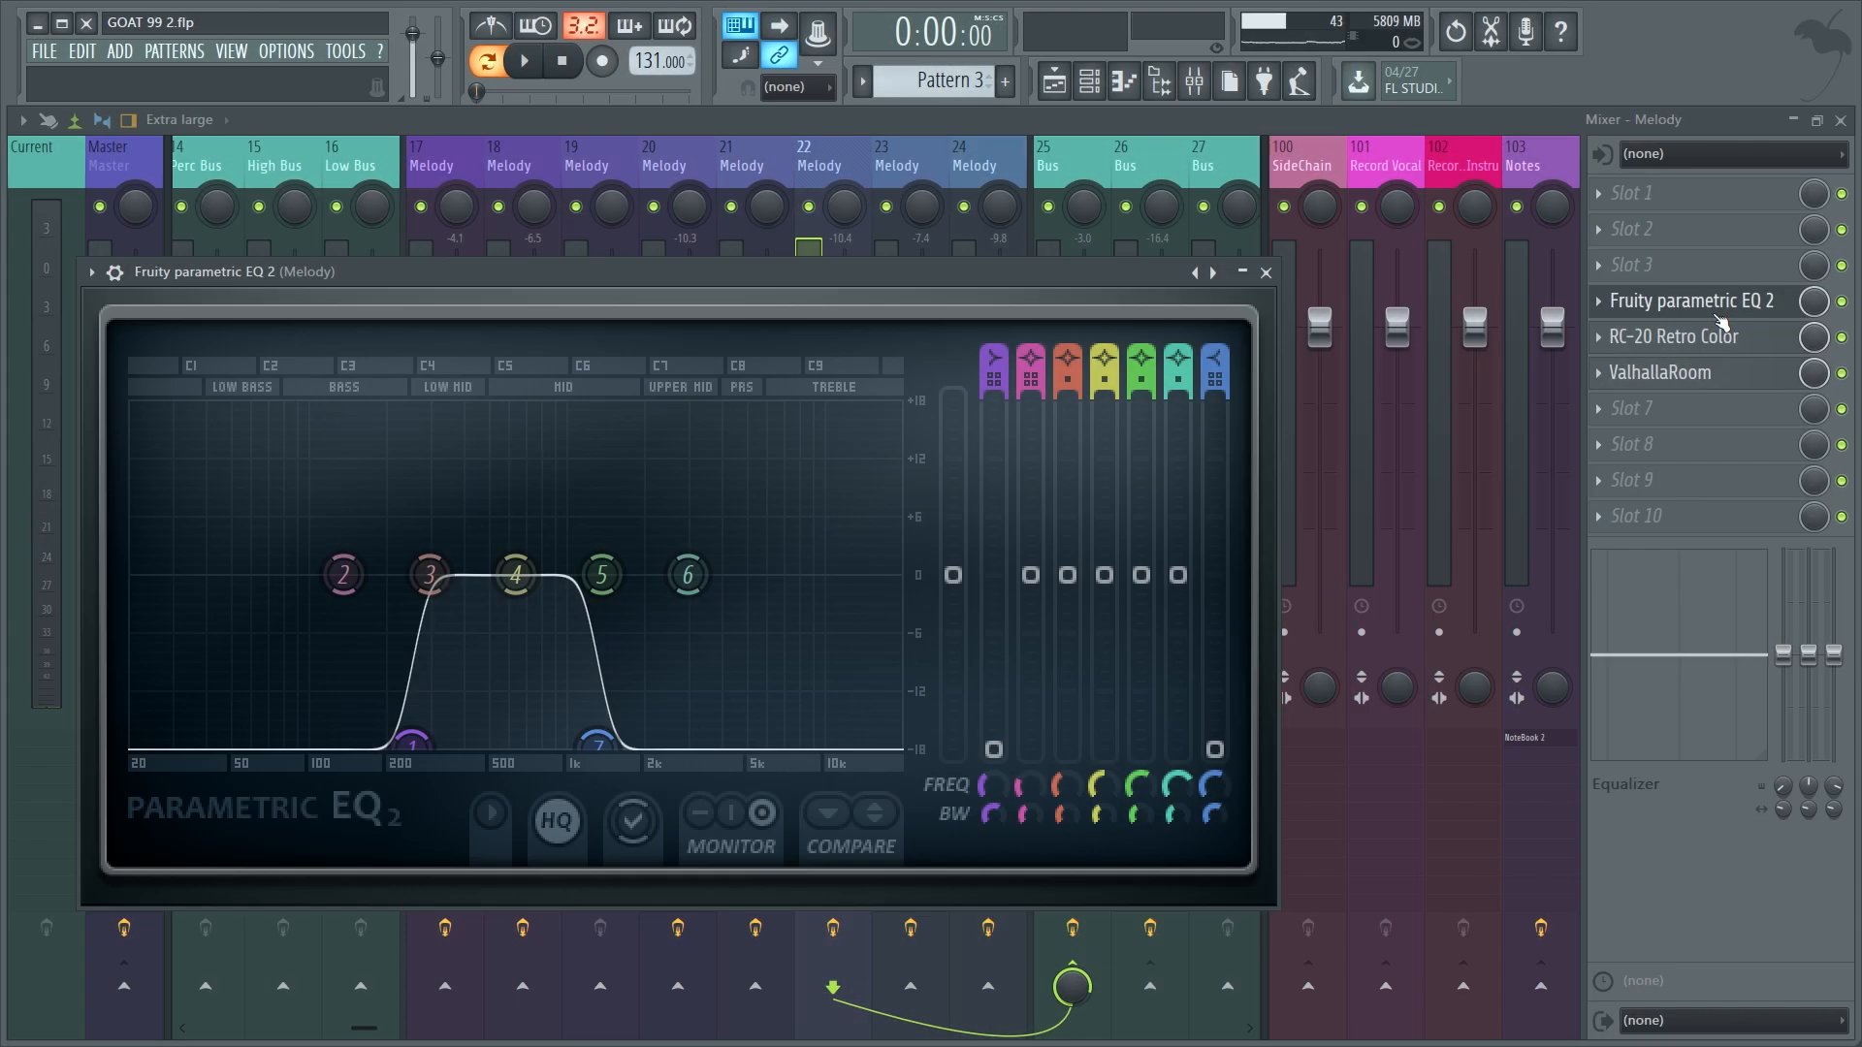
pyautogui.click(1706, 337)
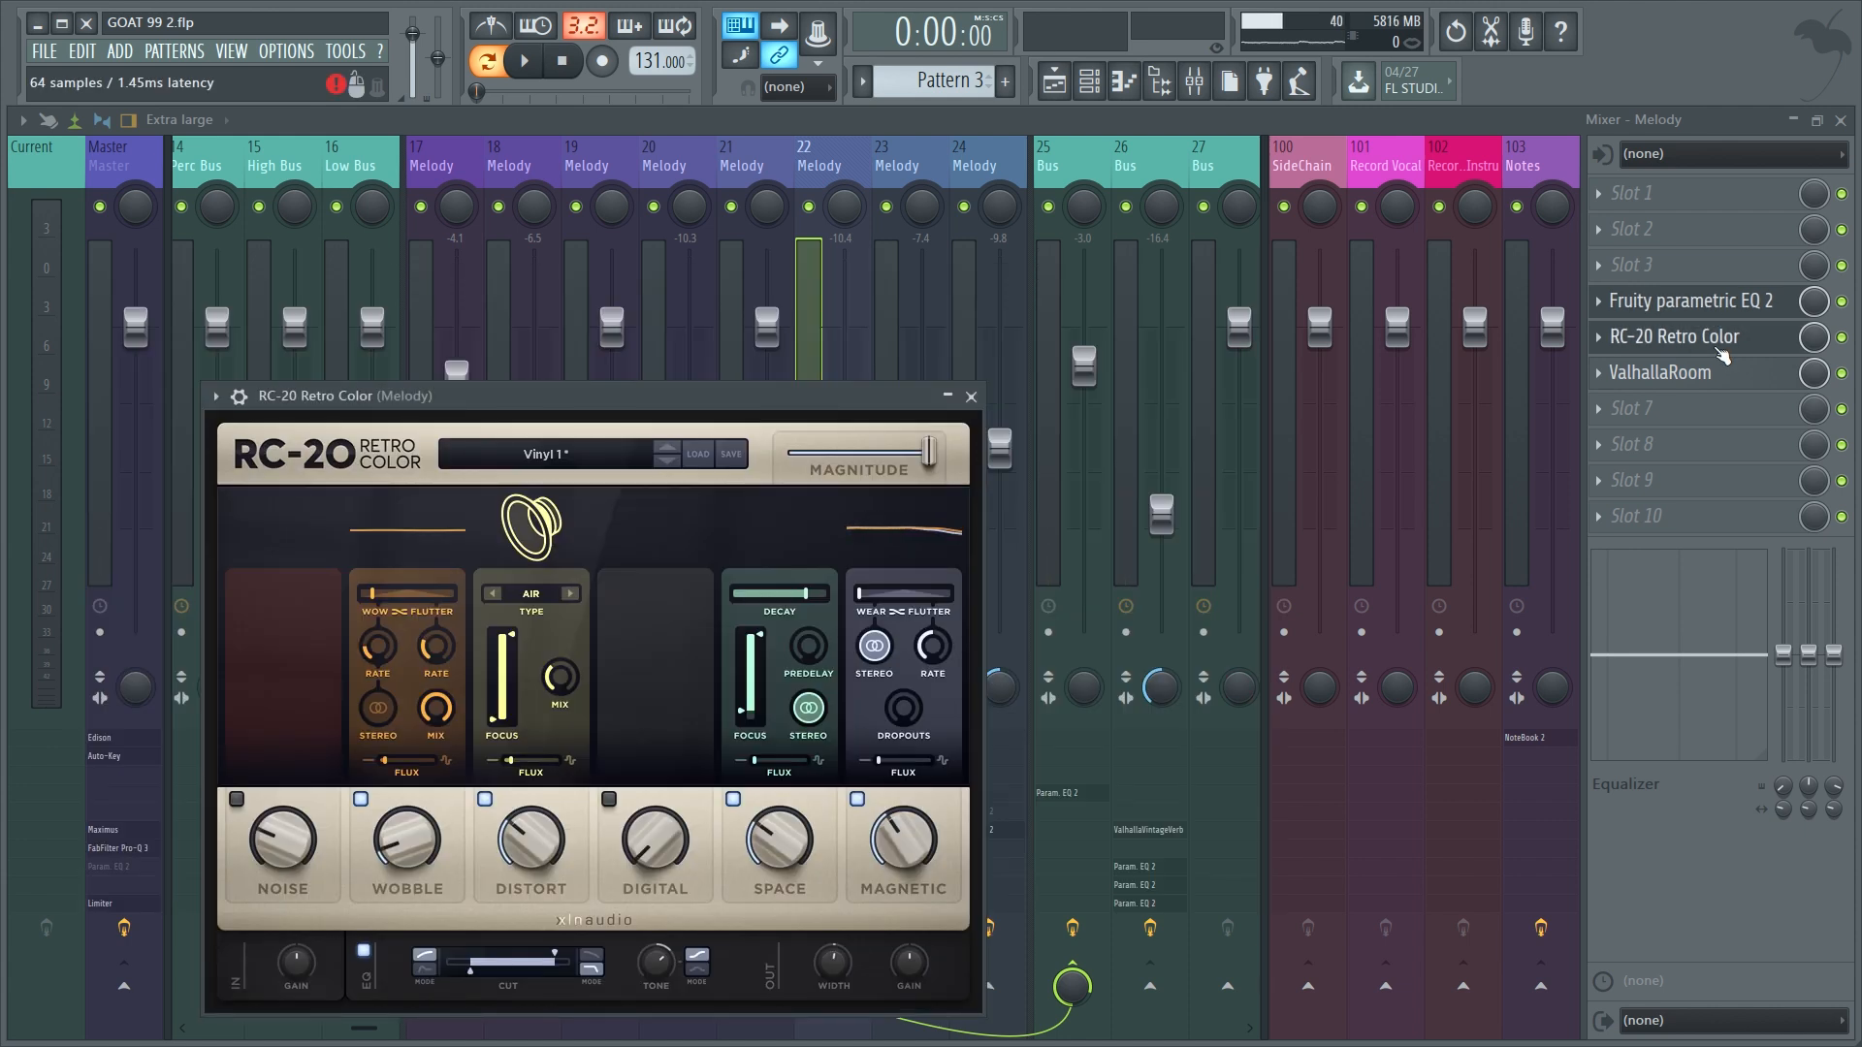
pyautogui.click(1726, 386)
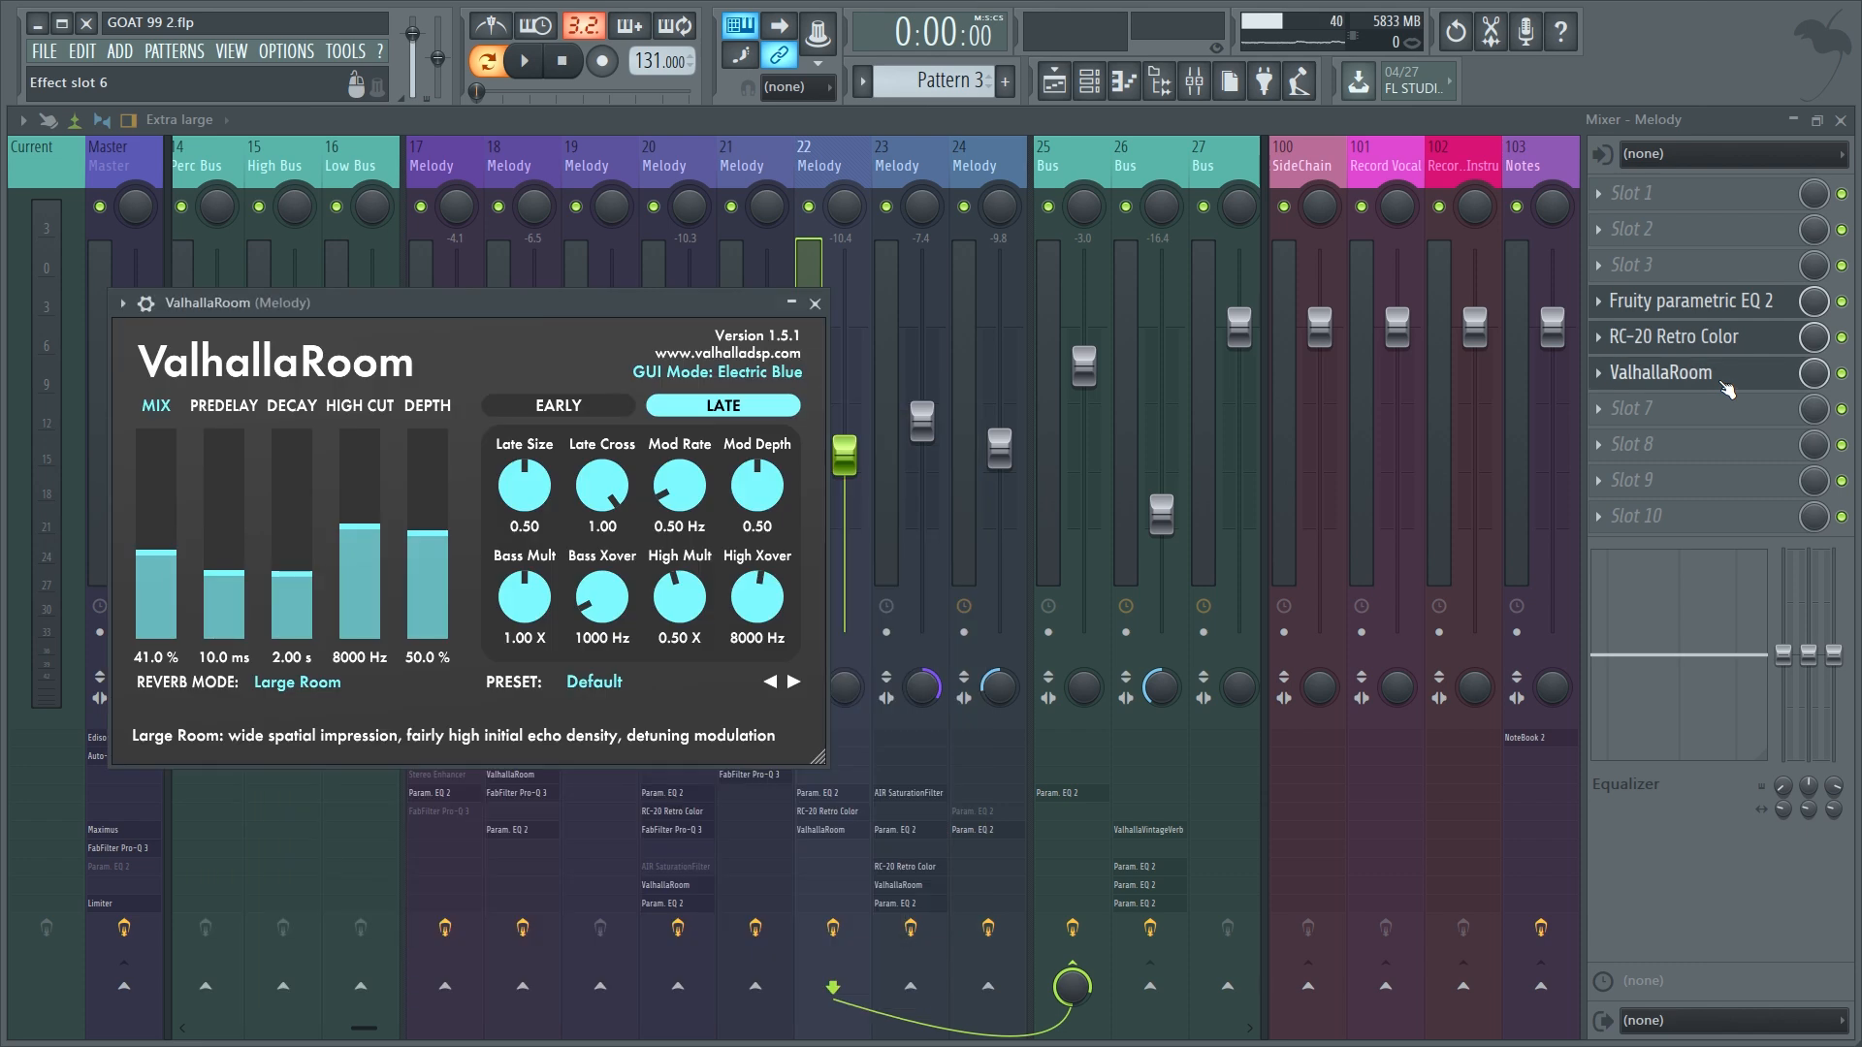
pyautogui.click(1726, 388)
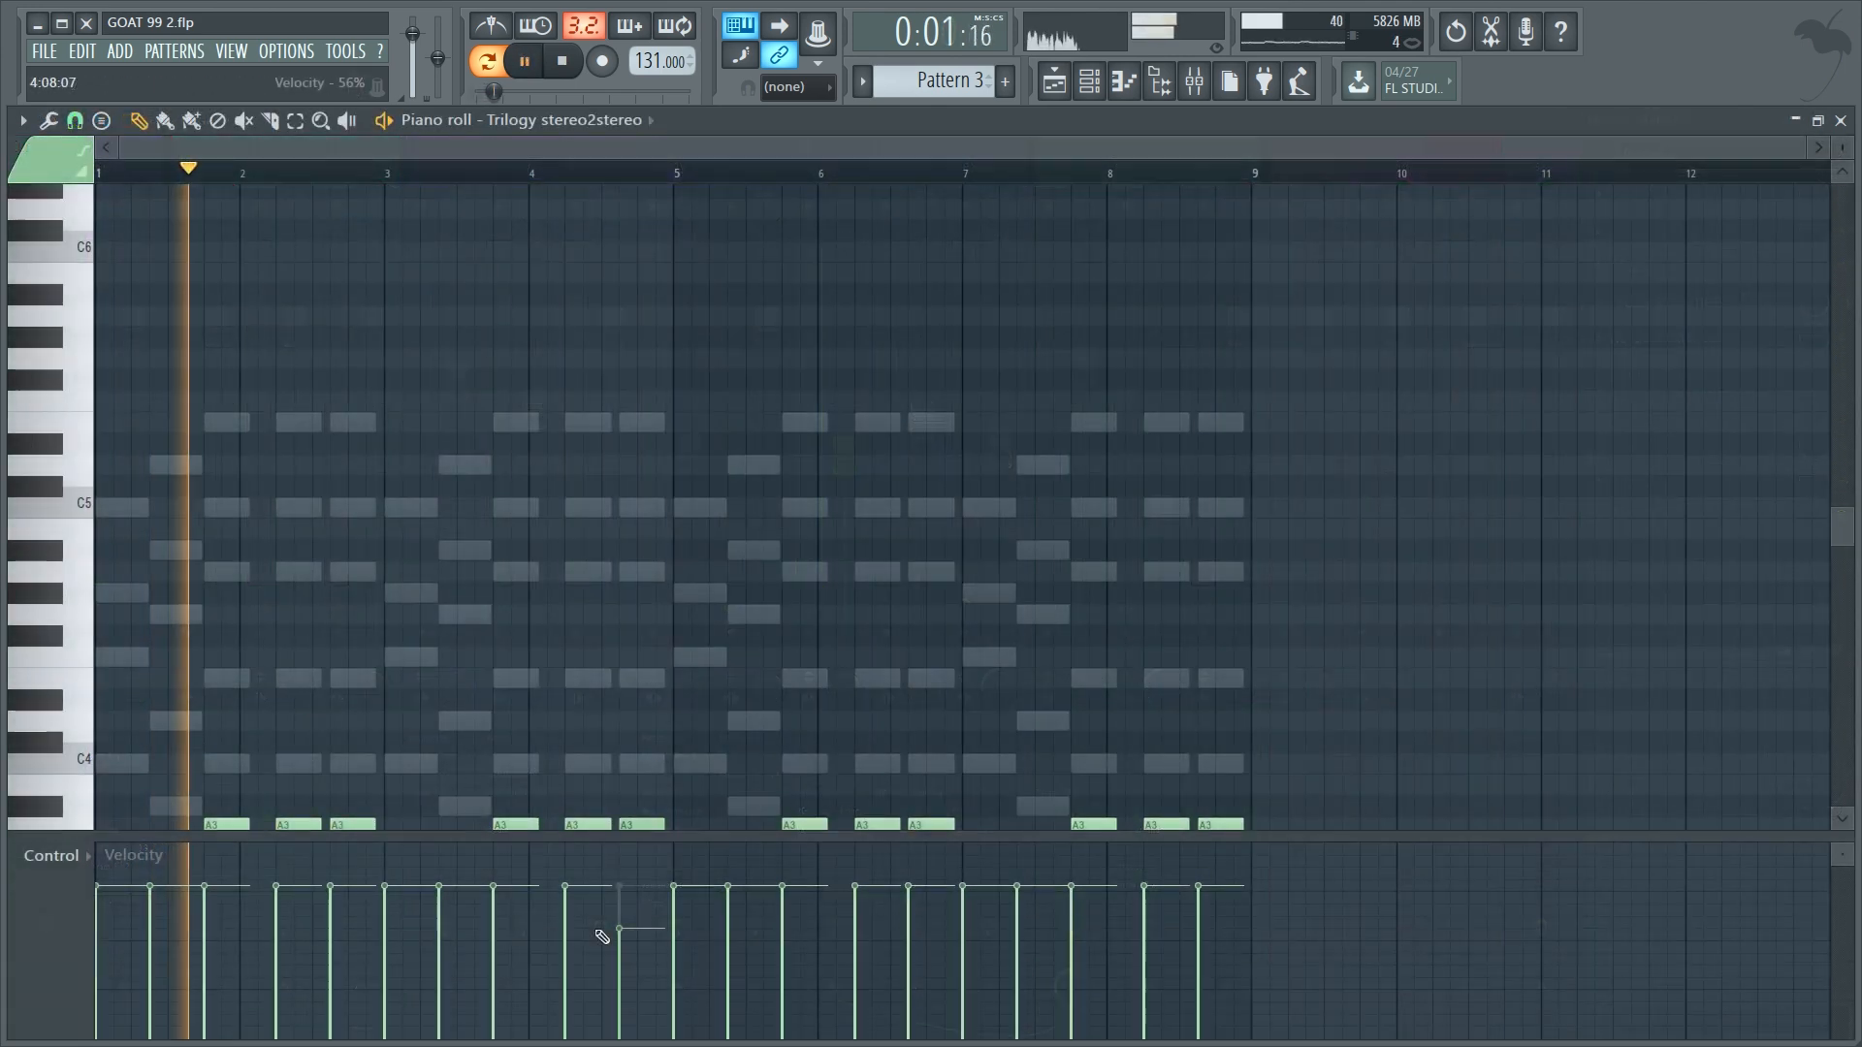
# Step: Undo the accidental note velocity change and select all Trilogy stereo2stereo bass notes in Pattern 3
pyautogui.hotkey('ctrl', 'z')
pyautogui.scroll(-3, 660, 586)
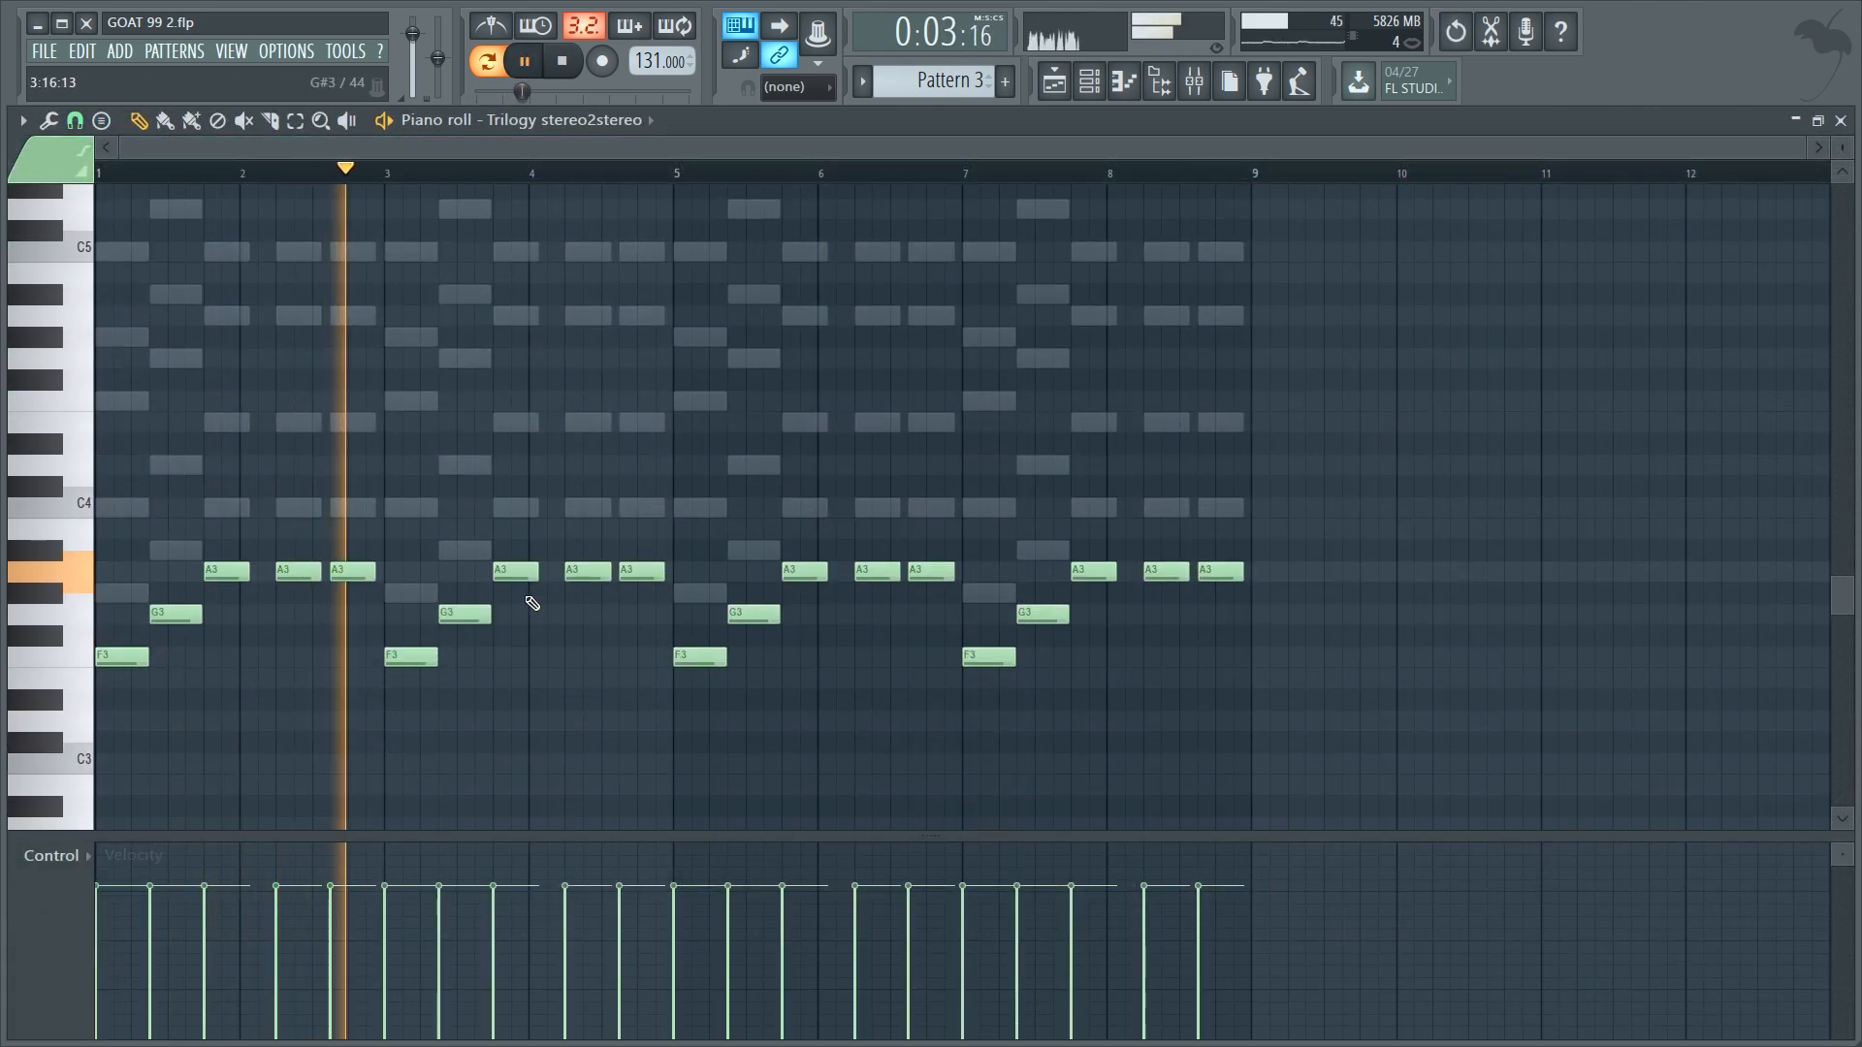
pyautogui.moveTo(1348, 773); pyautogui.dragTo(156, 458)
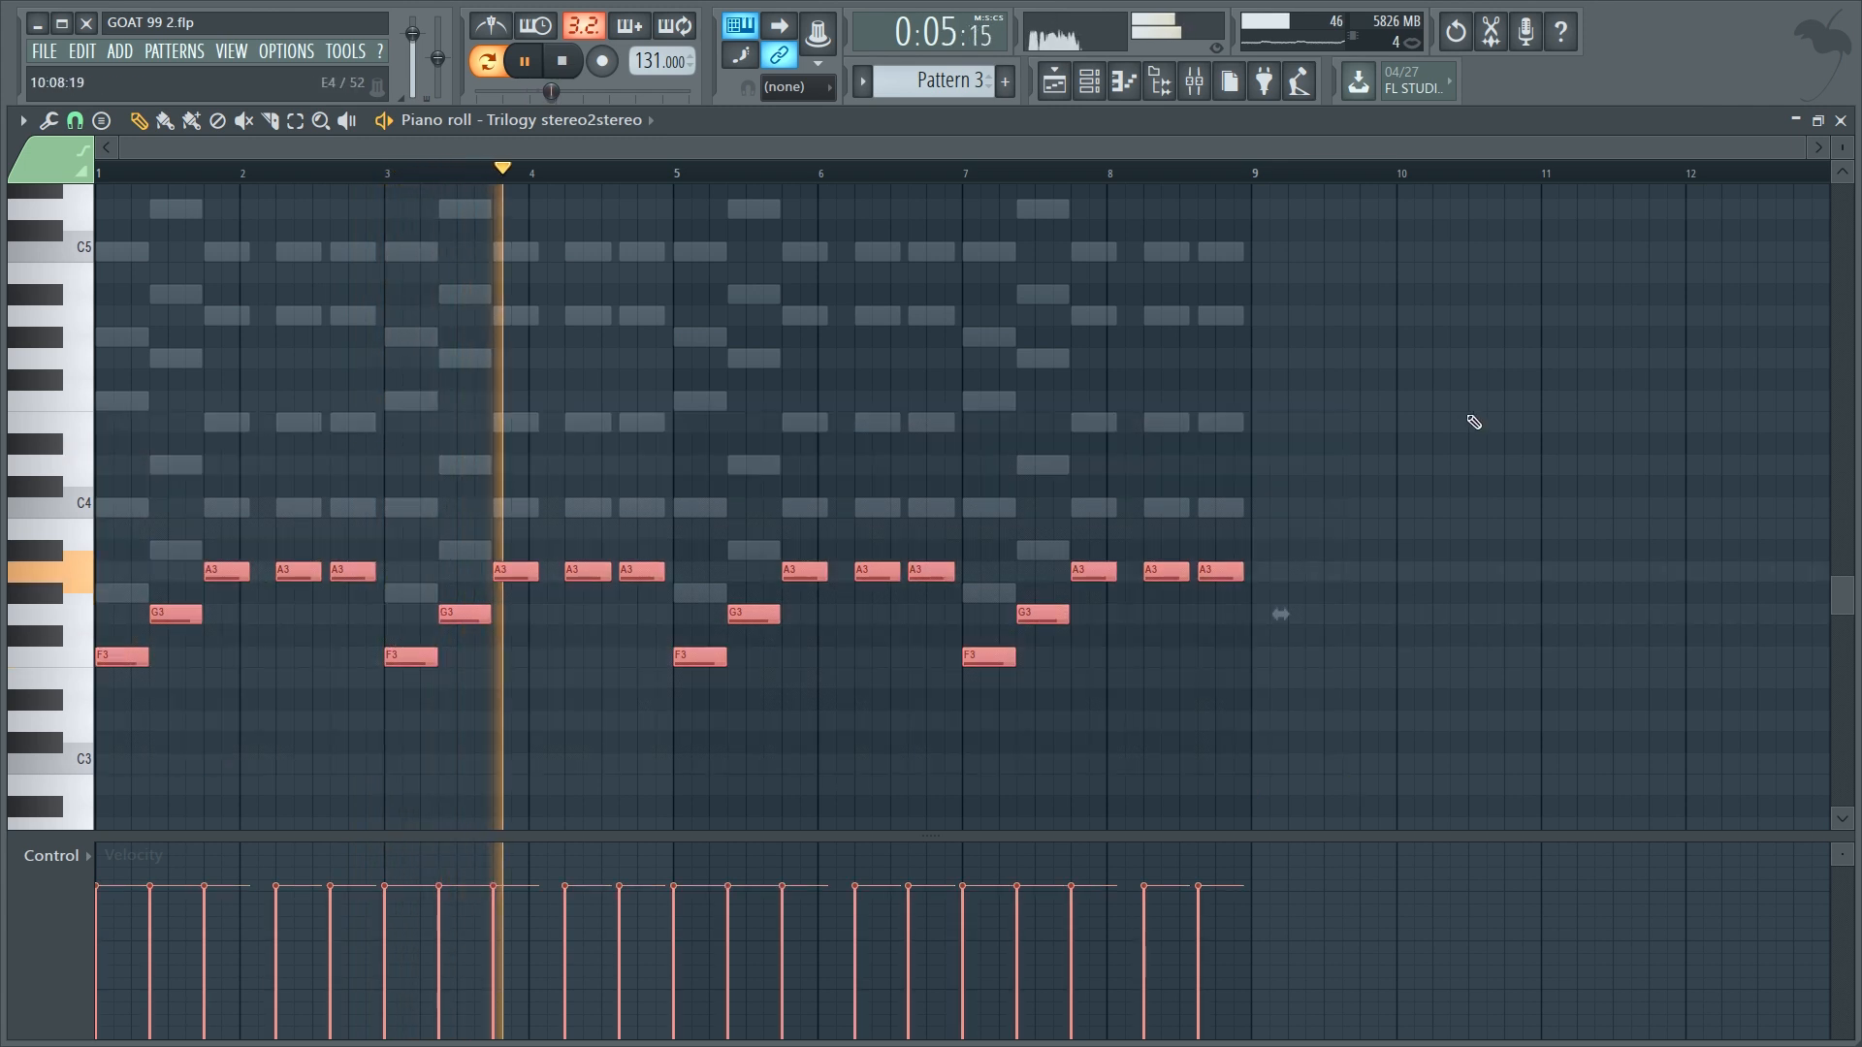
# Step: Switch to Pattern 2, select all of its Trilogy stereo2stereo bass notes and play them
pyautogui.press('space')
pyautogui.press('KP_Subtract')
pyautogui.hotkey('ctrl', 'a')
pyautogui.press('space')
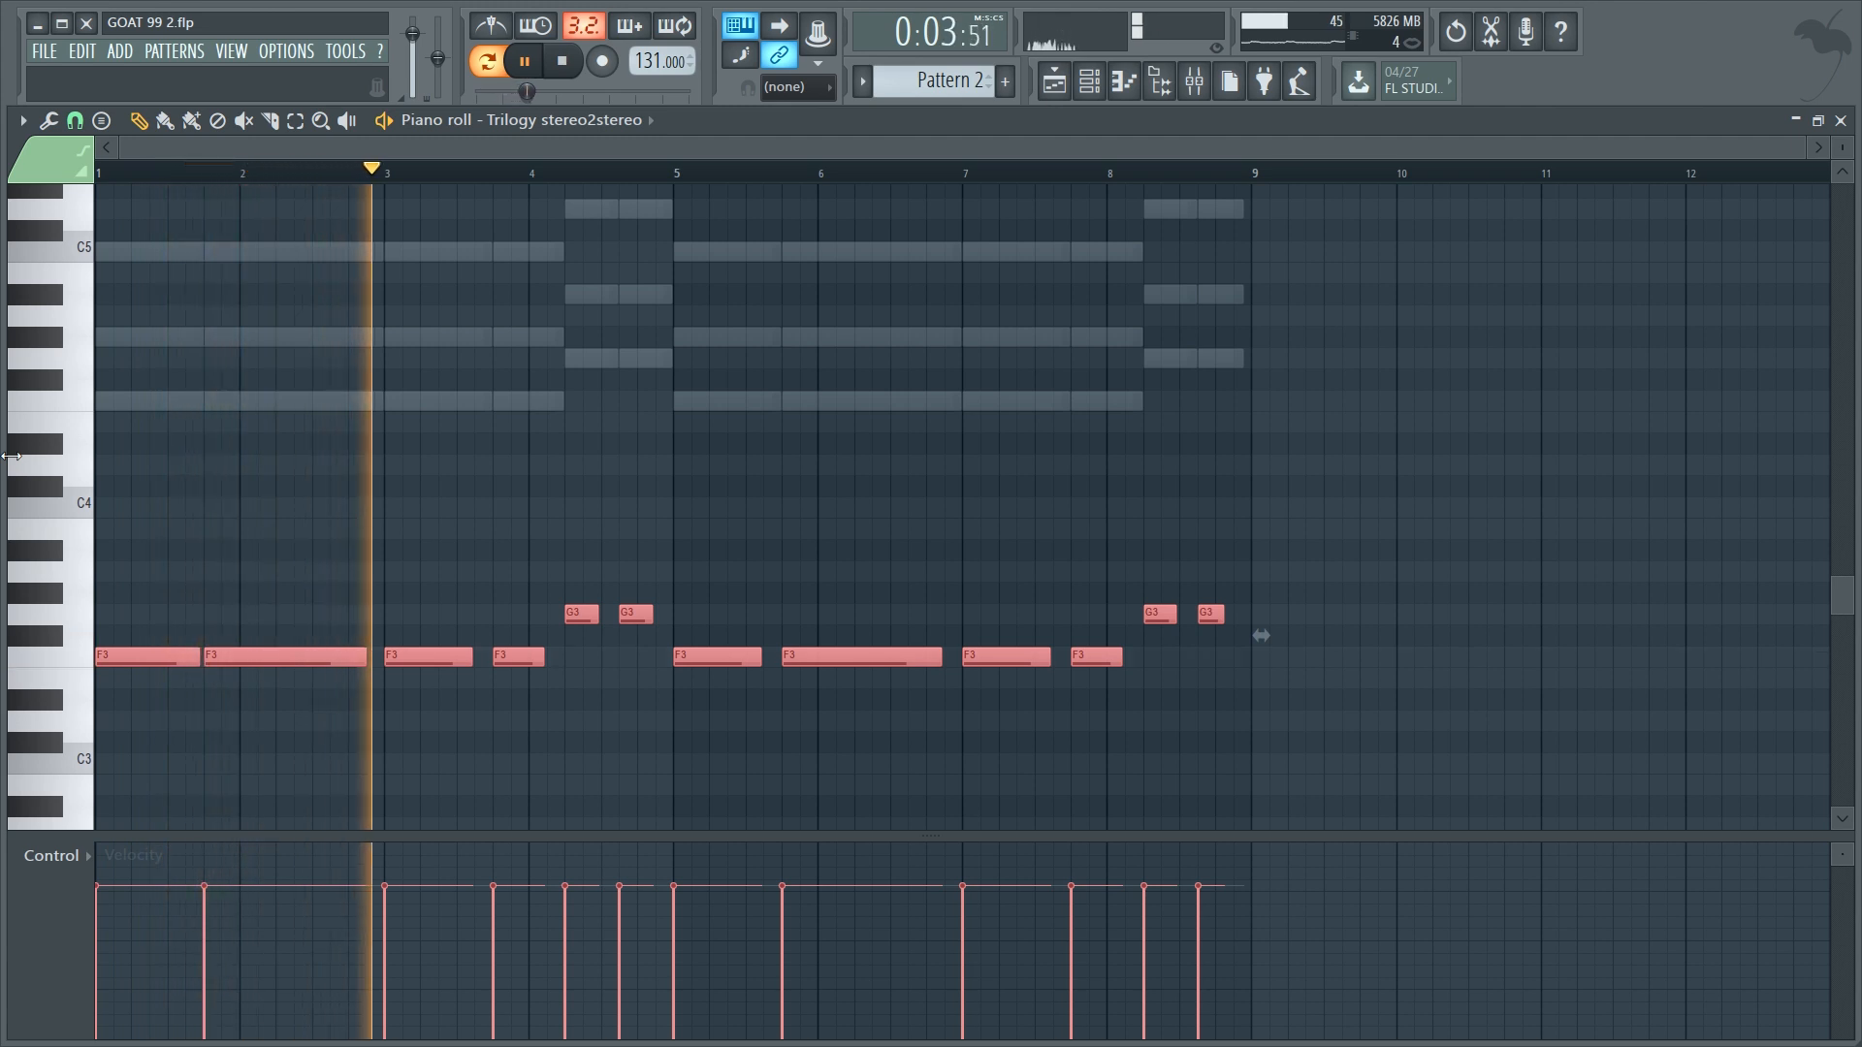
# Step: In the channel rack, toggle the Lounge Lizard EP-4_2 channel's mute and open the Trilogy bass notes of Pattern 3
pyautogui.click(1089, 81)
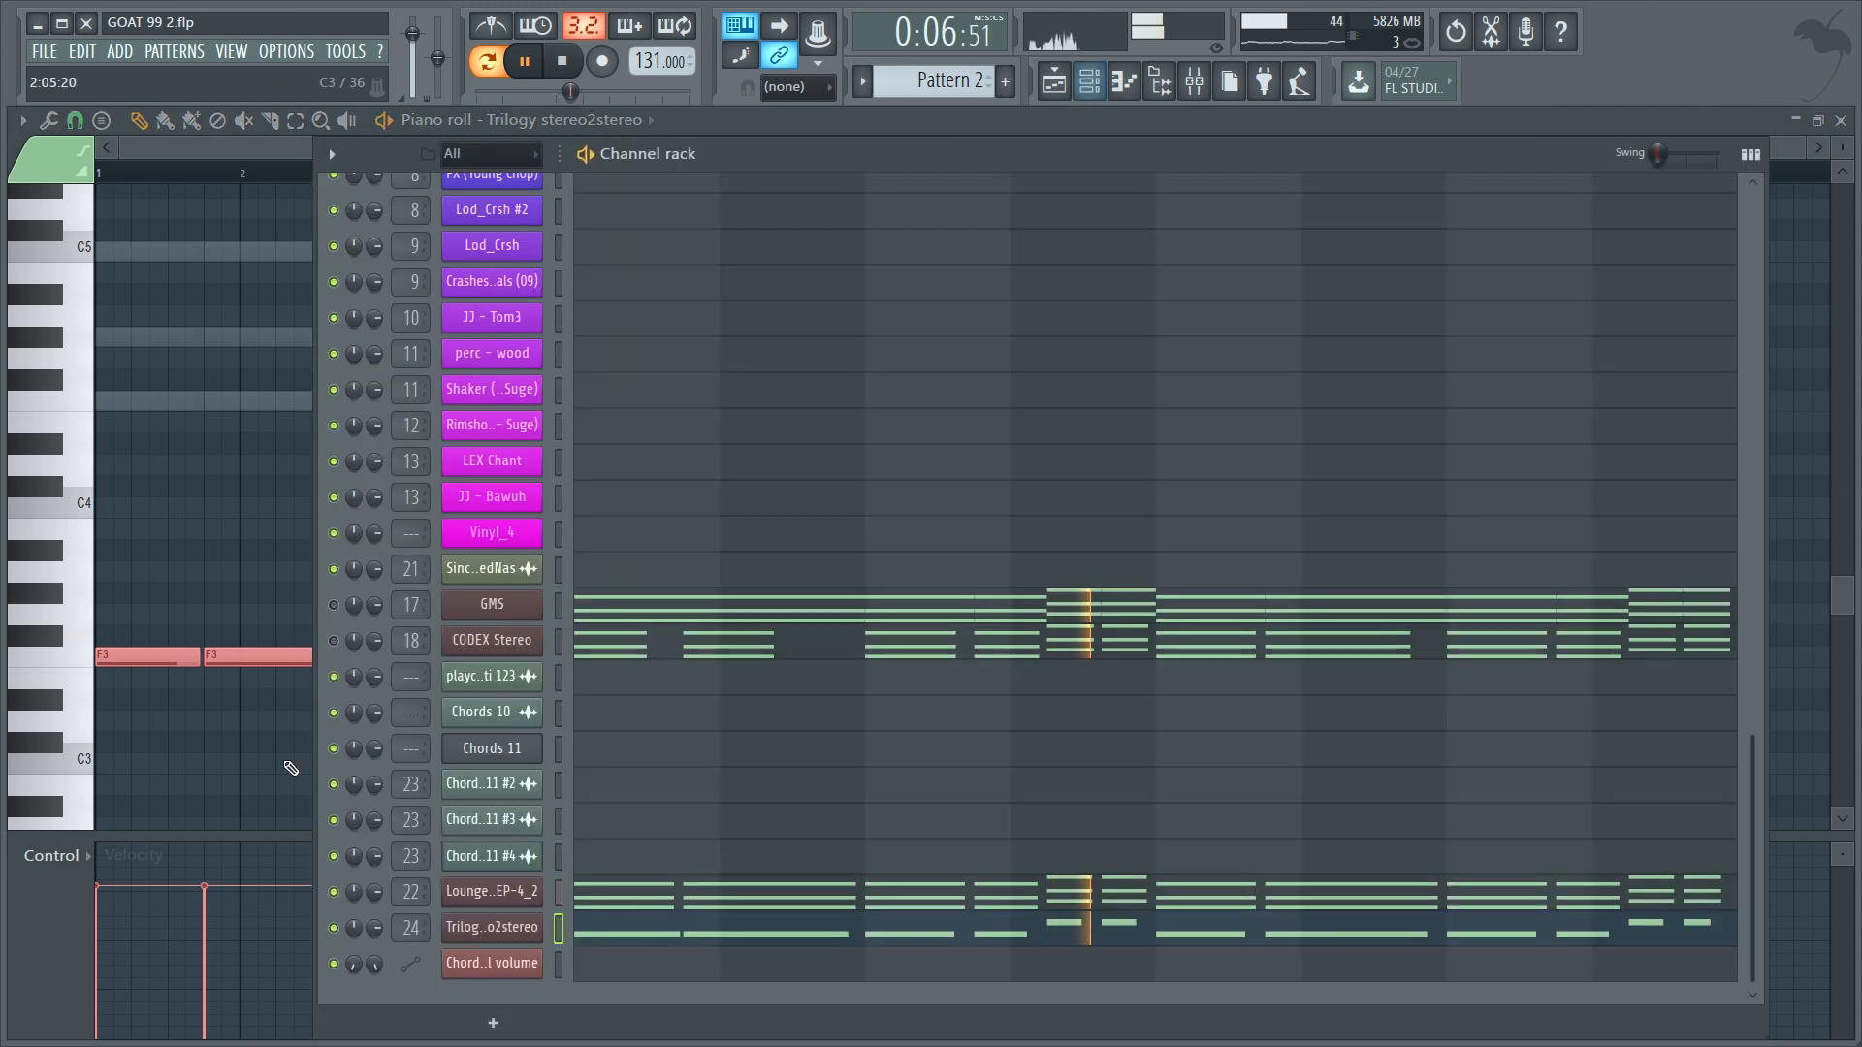
pyautogui.click(335, 892)
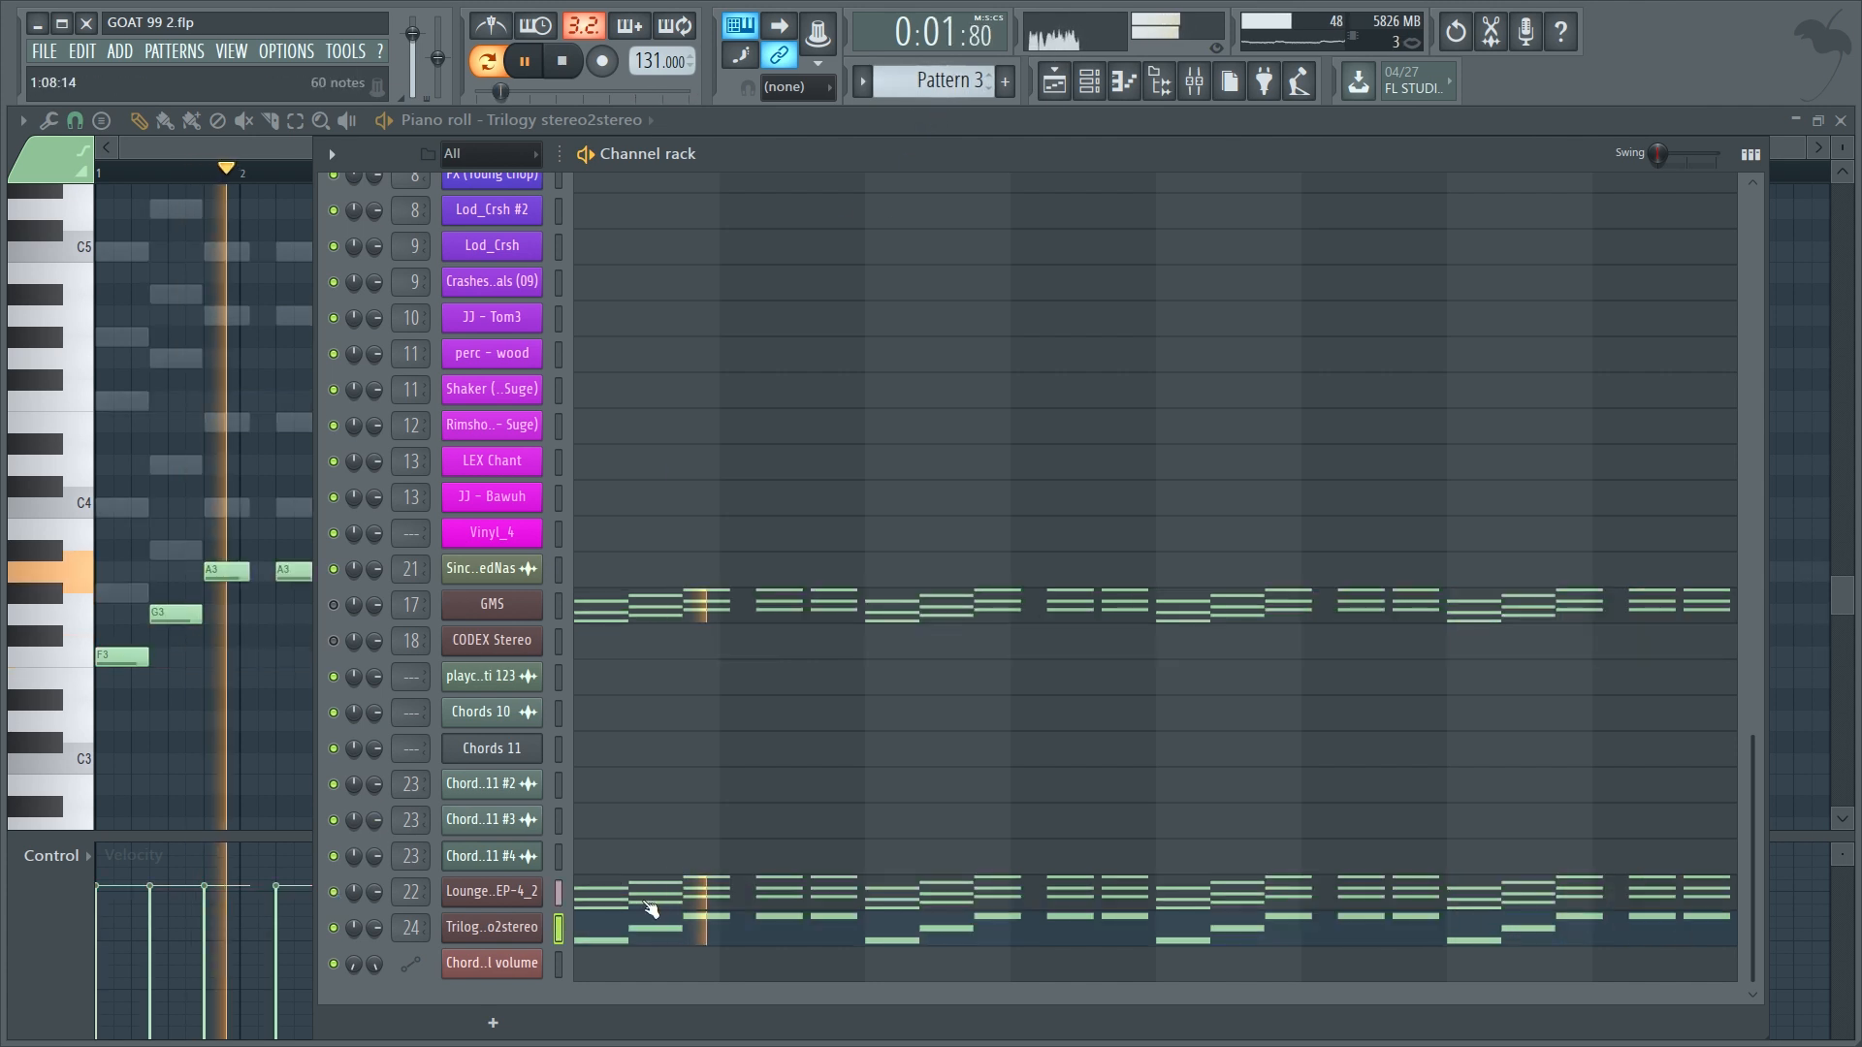
pyautogui.click(615, 933)
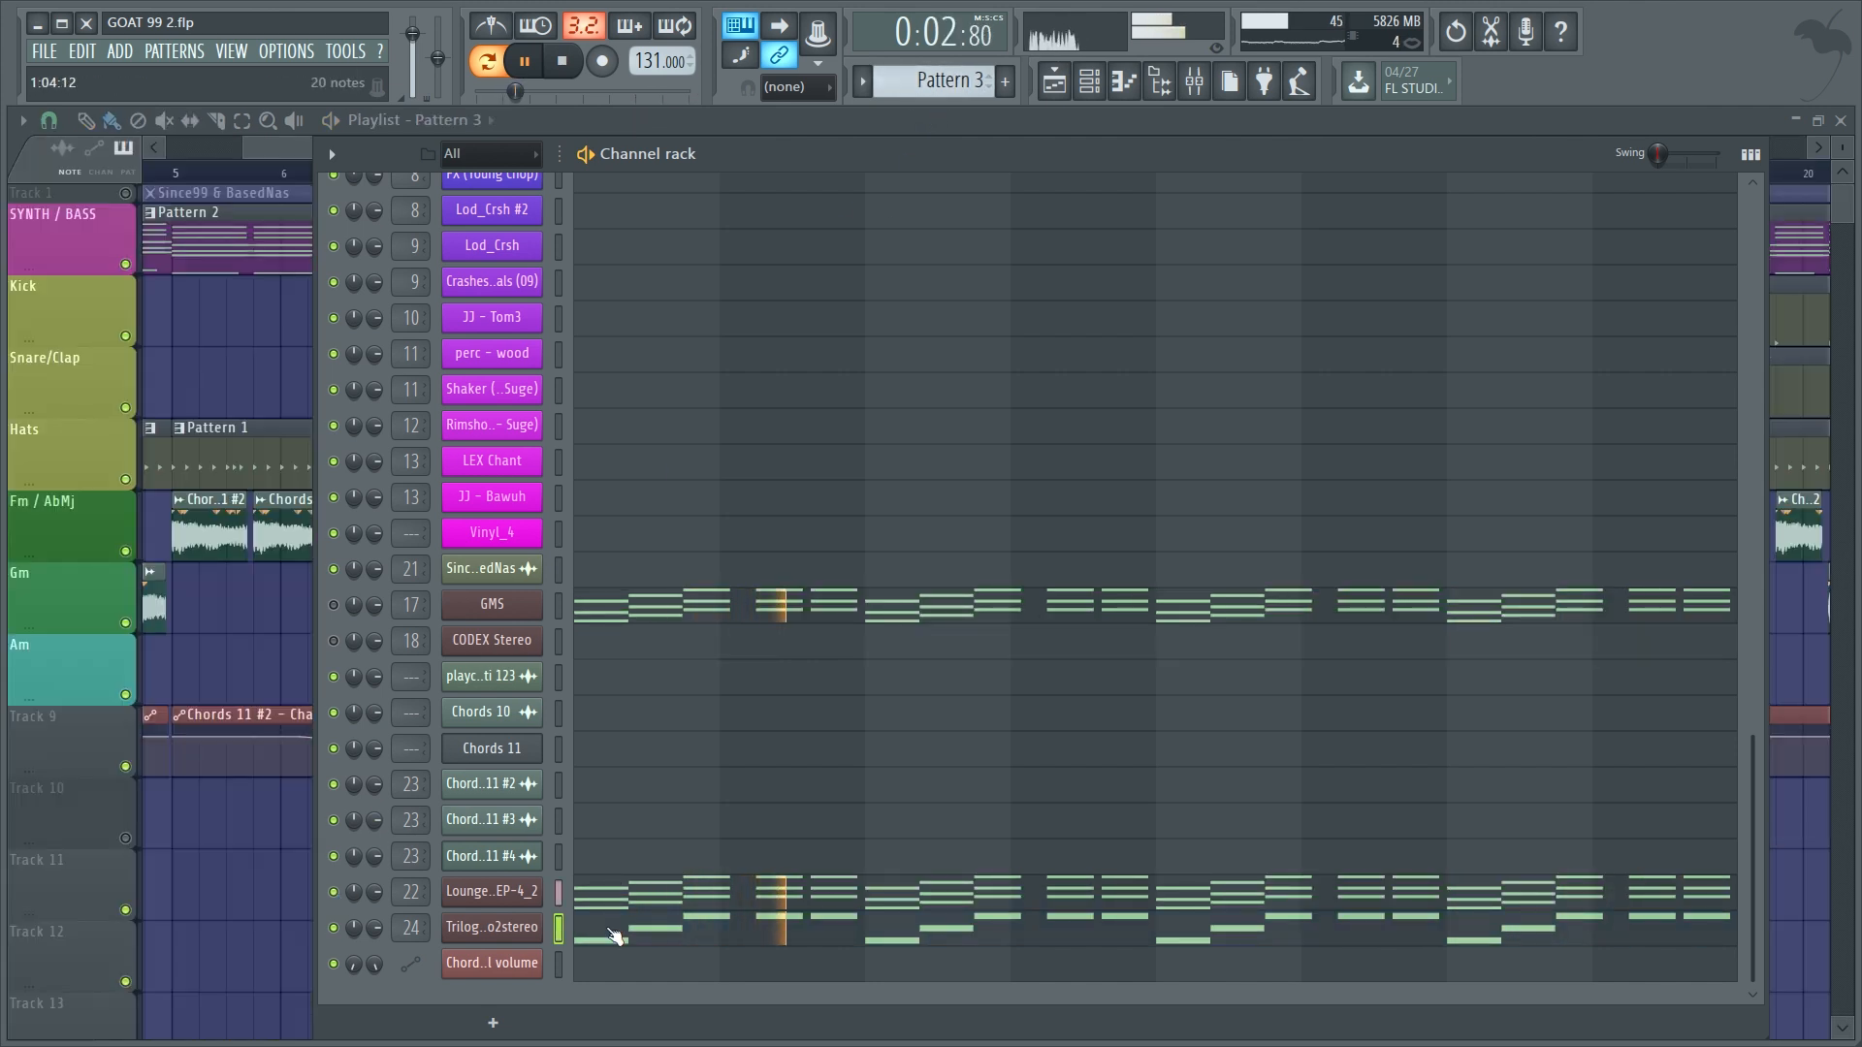
pyautogui.click(615, 933)
pyautogui.scroll(-3, 536, 557)
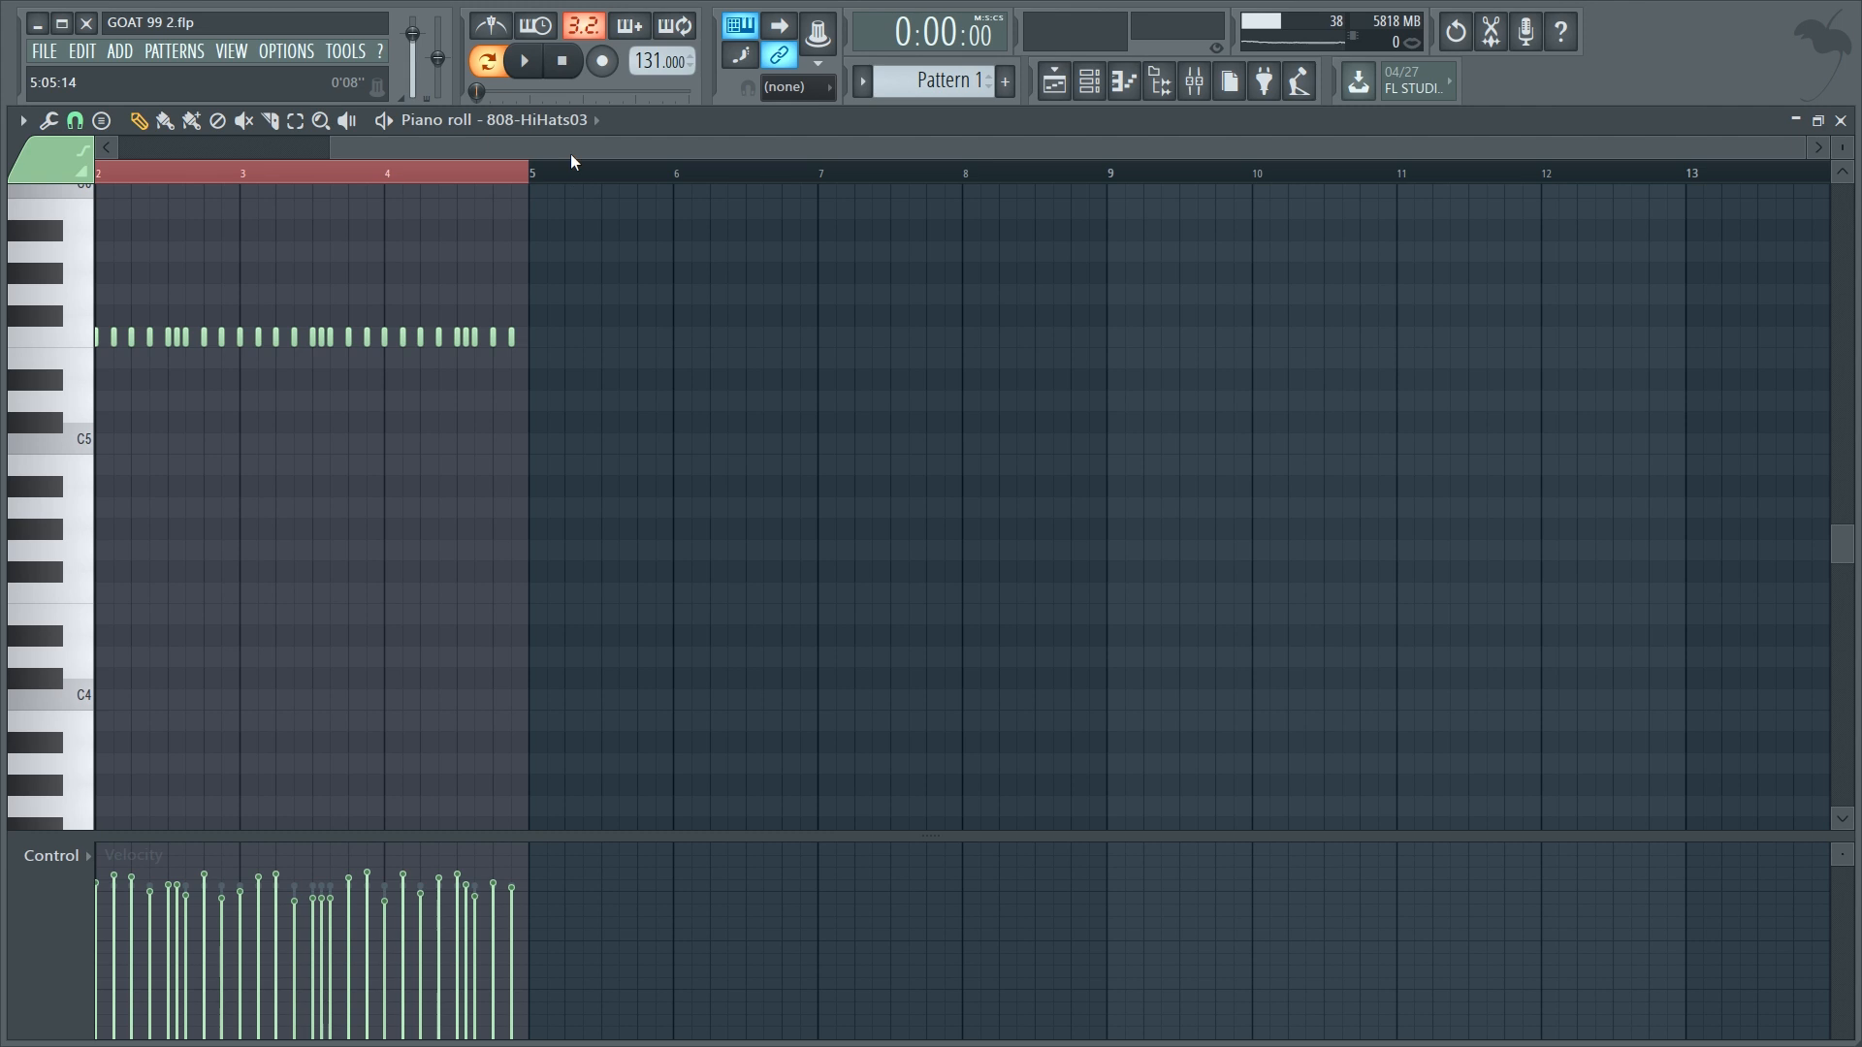
# Step: Examine the 808-HiHats03 notes of Pattern 1 in the piano roll during playback and stop playback
pyautogui.scroll(3, 505, 320)
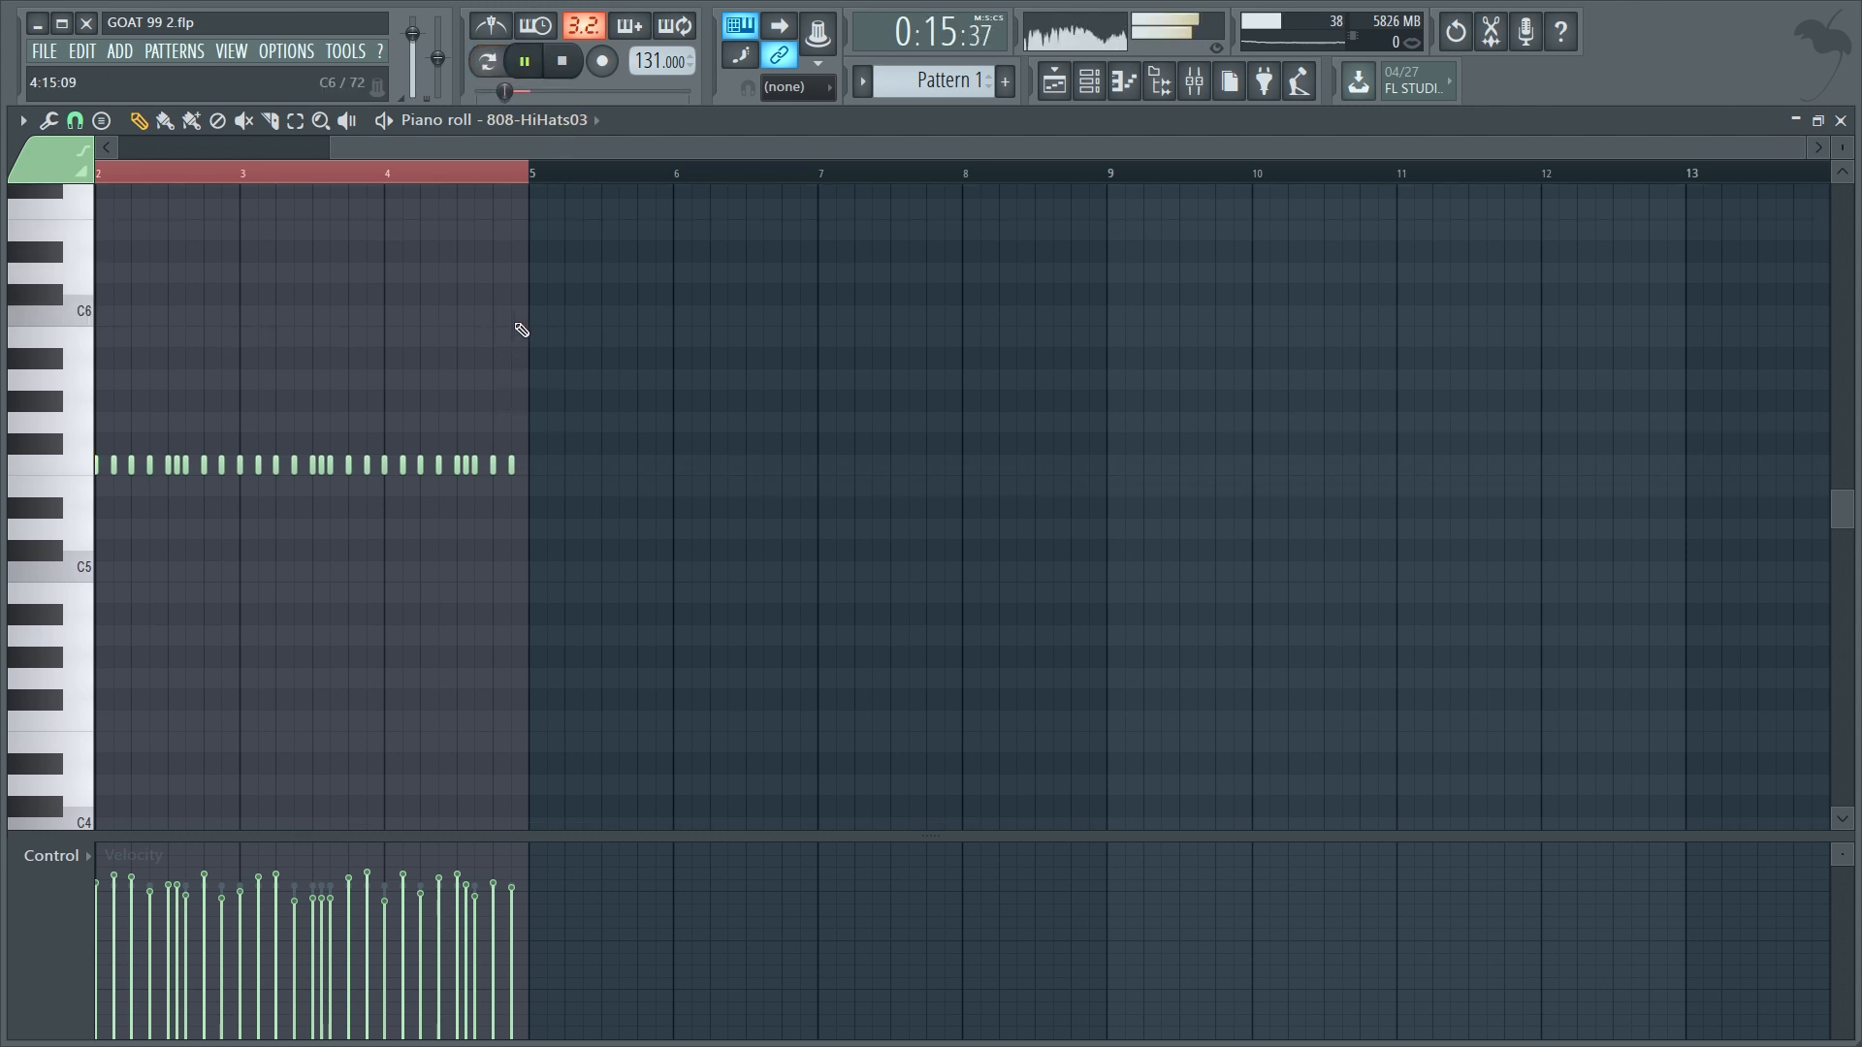
pyautogui.scroll(2, 523, 332)
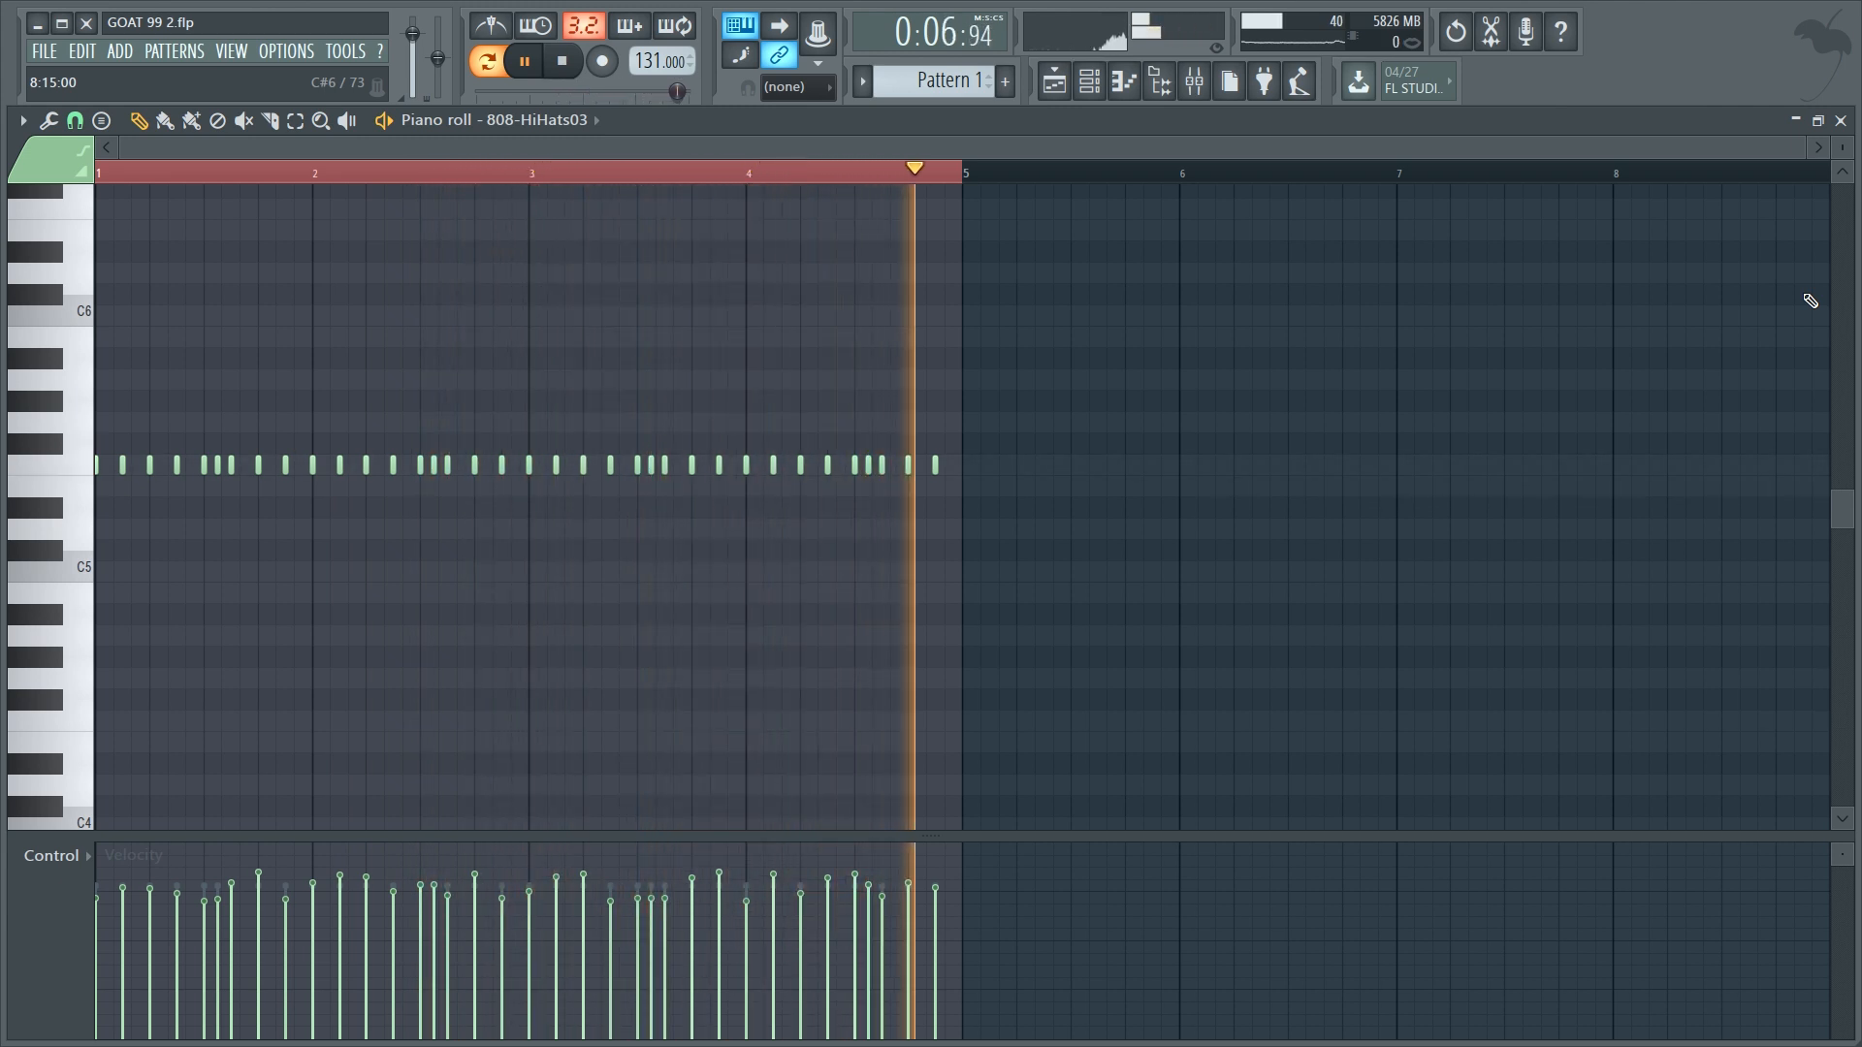
pyautogui.press('space')
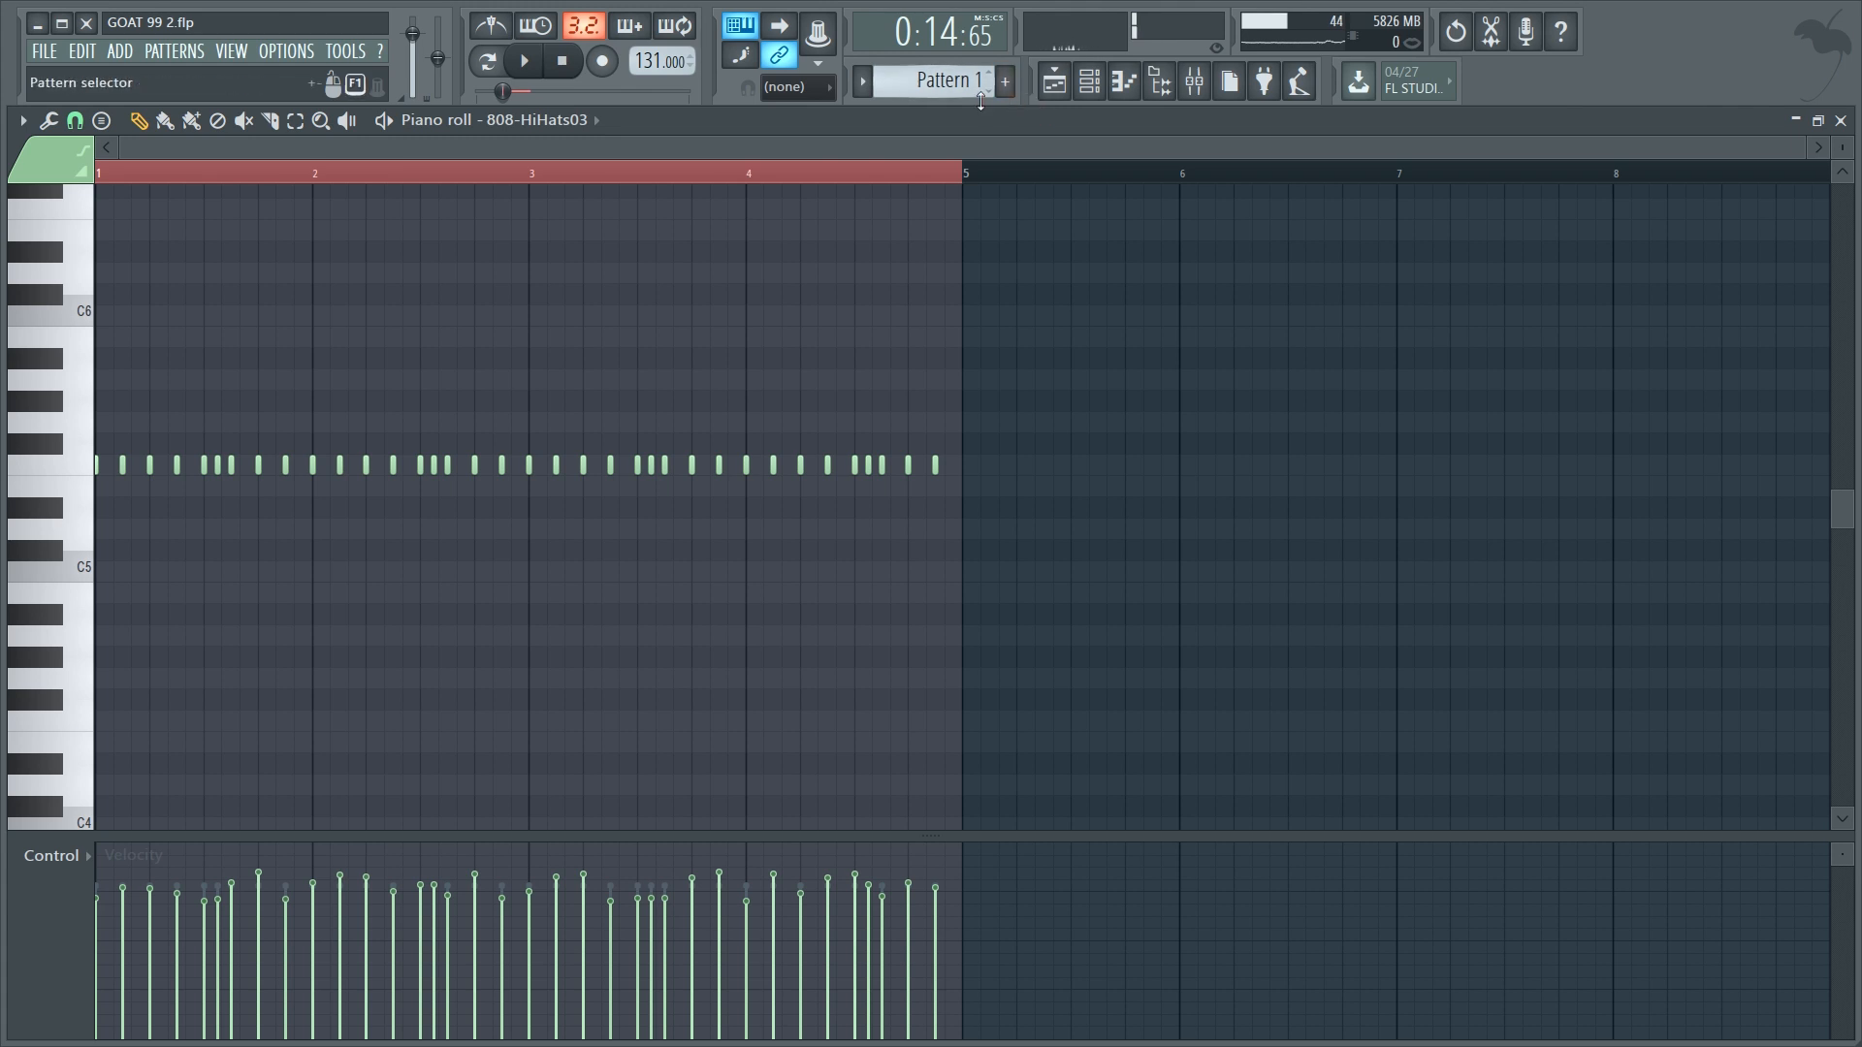
# Step: Open the playlist and examine how the patterns, chord samples and Chords 11 #2 volume automation are arranged across the song
pyautogui.click(1054, 82)
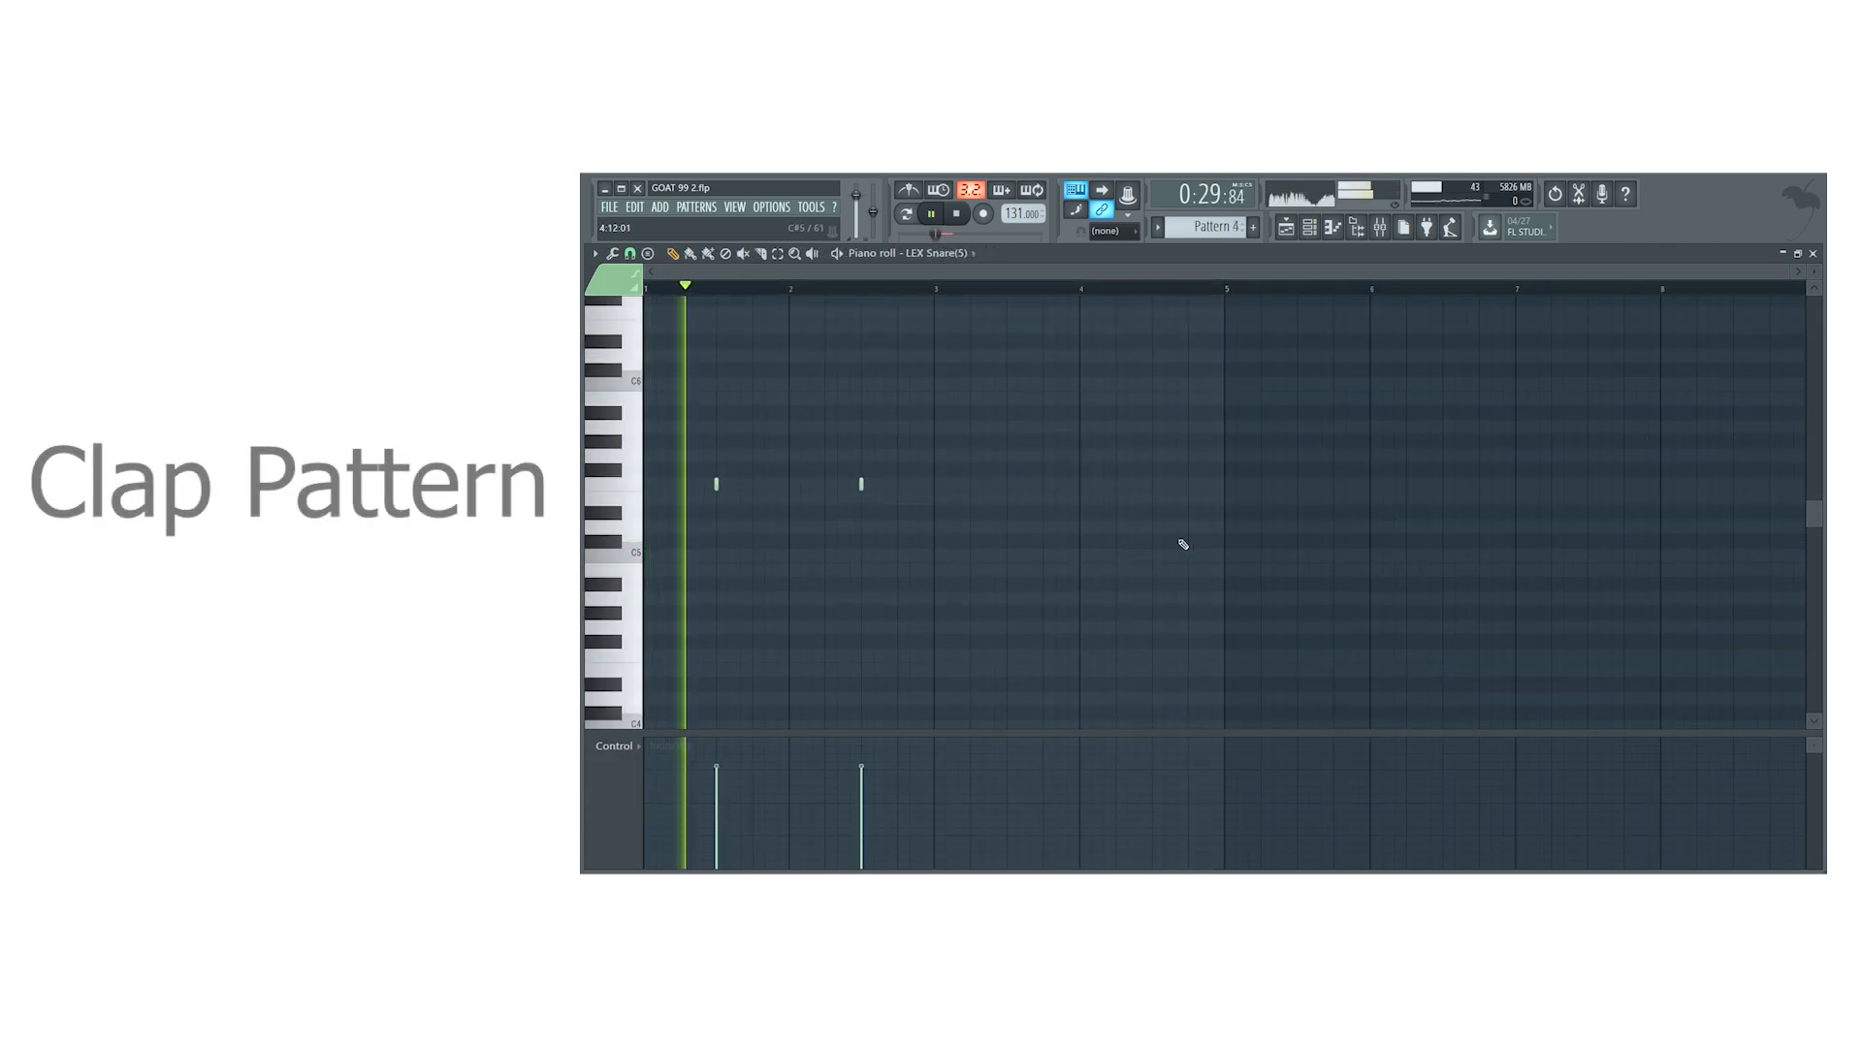
pyautogui.scroll(2, 1180, 541)
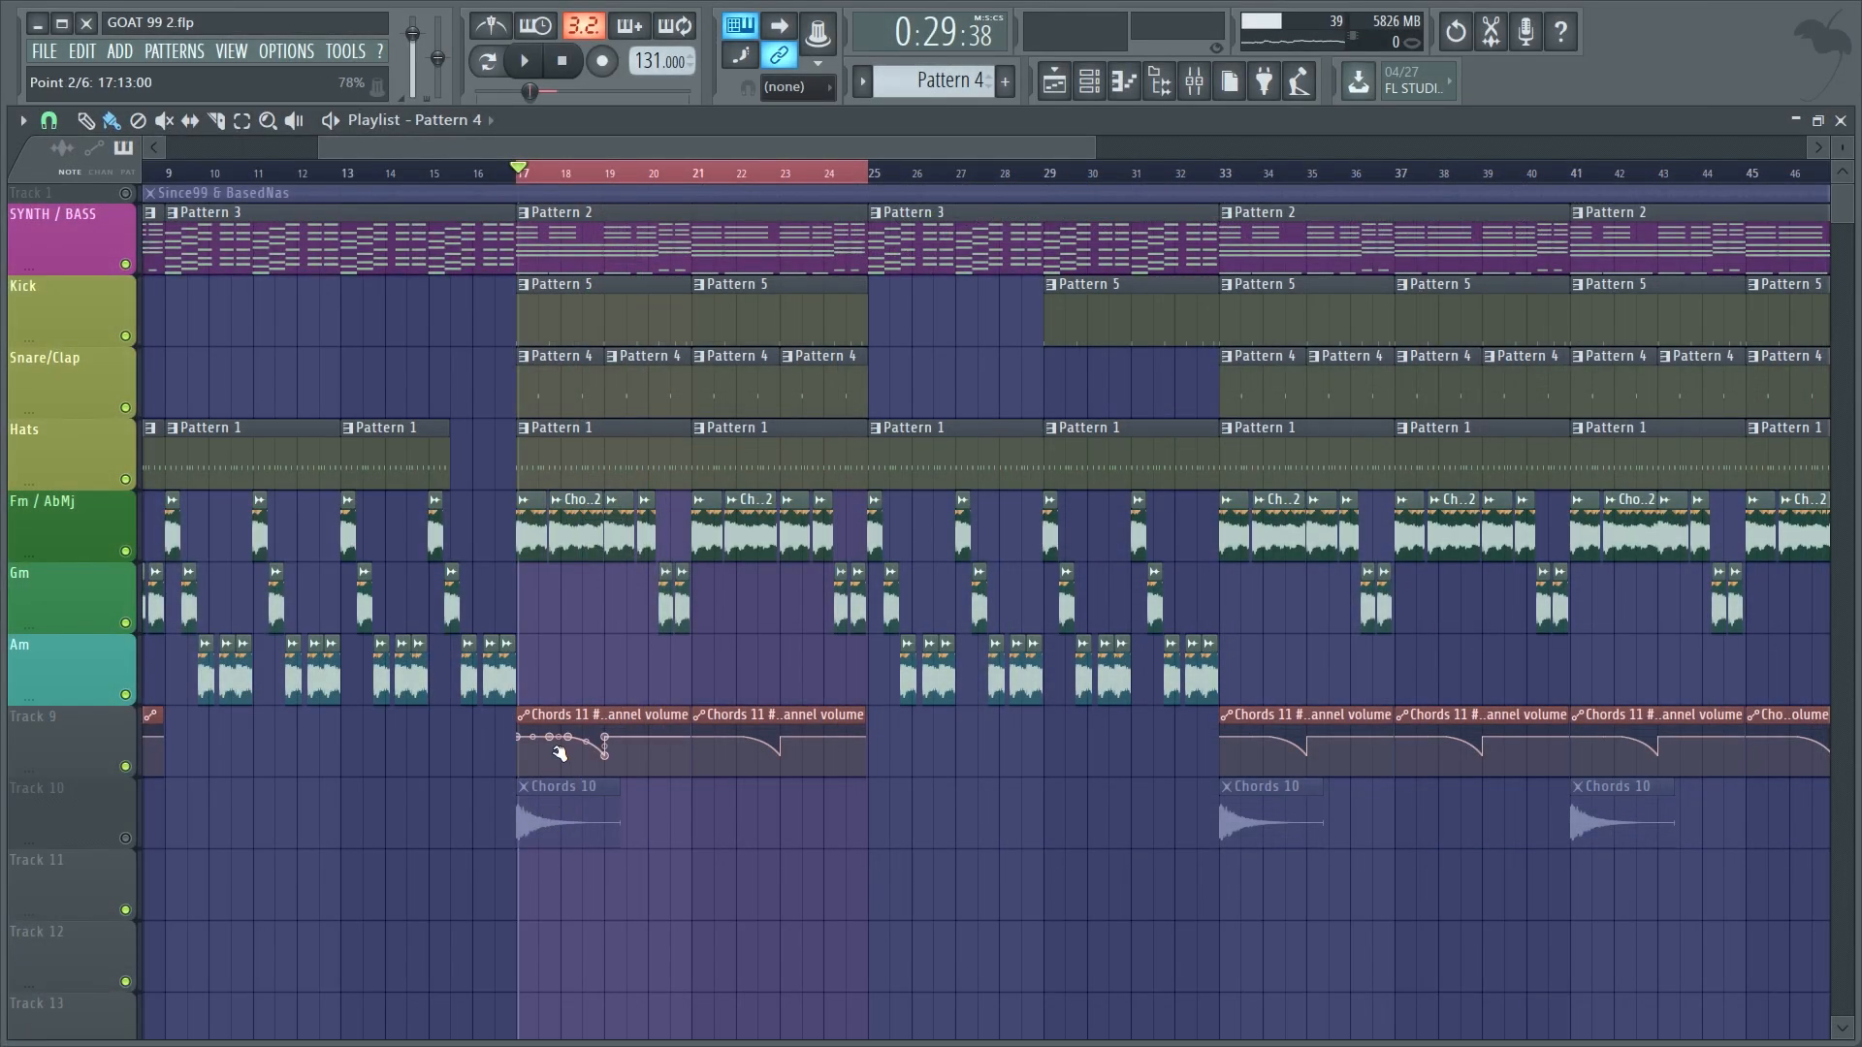
pyautogui.scroll(5, 1159, 378)
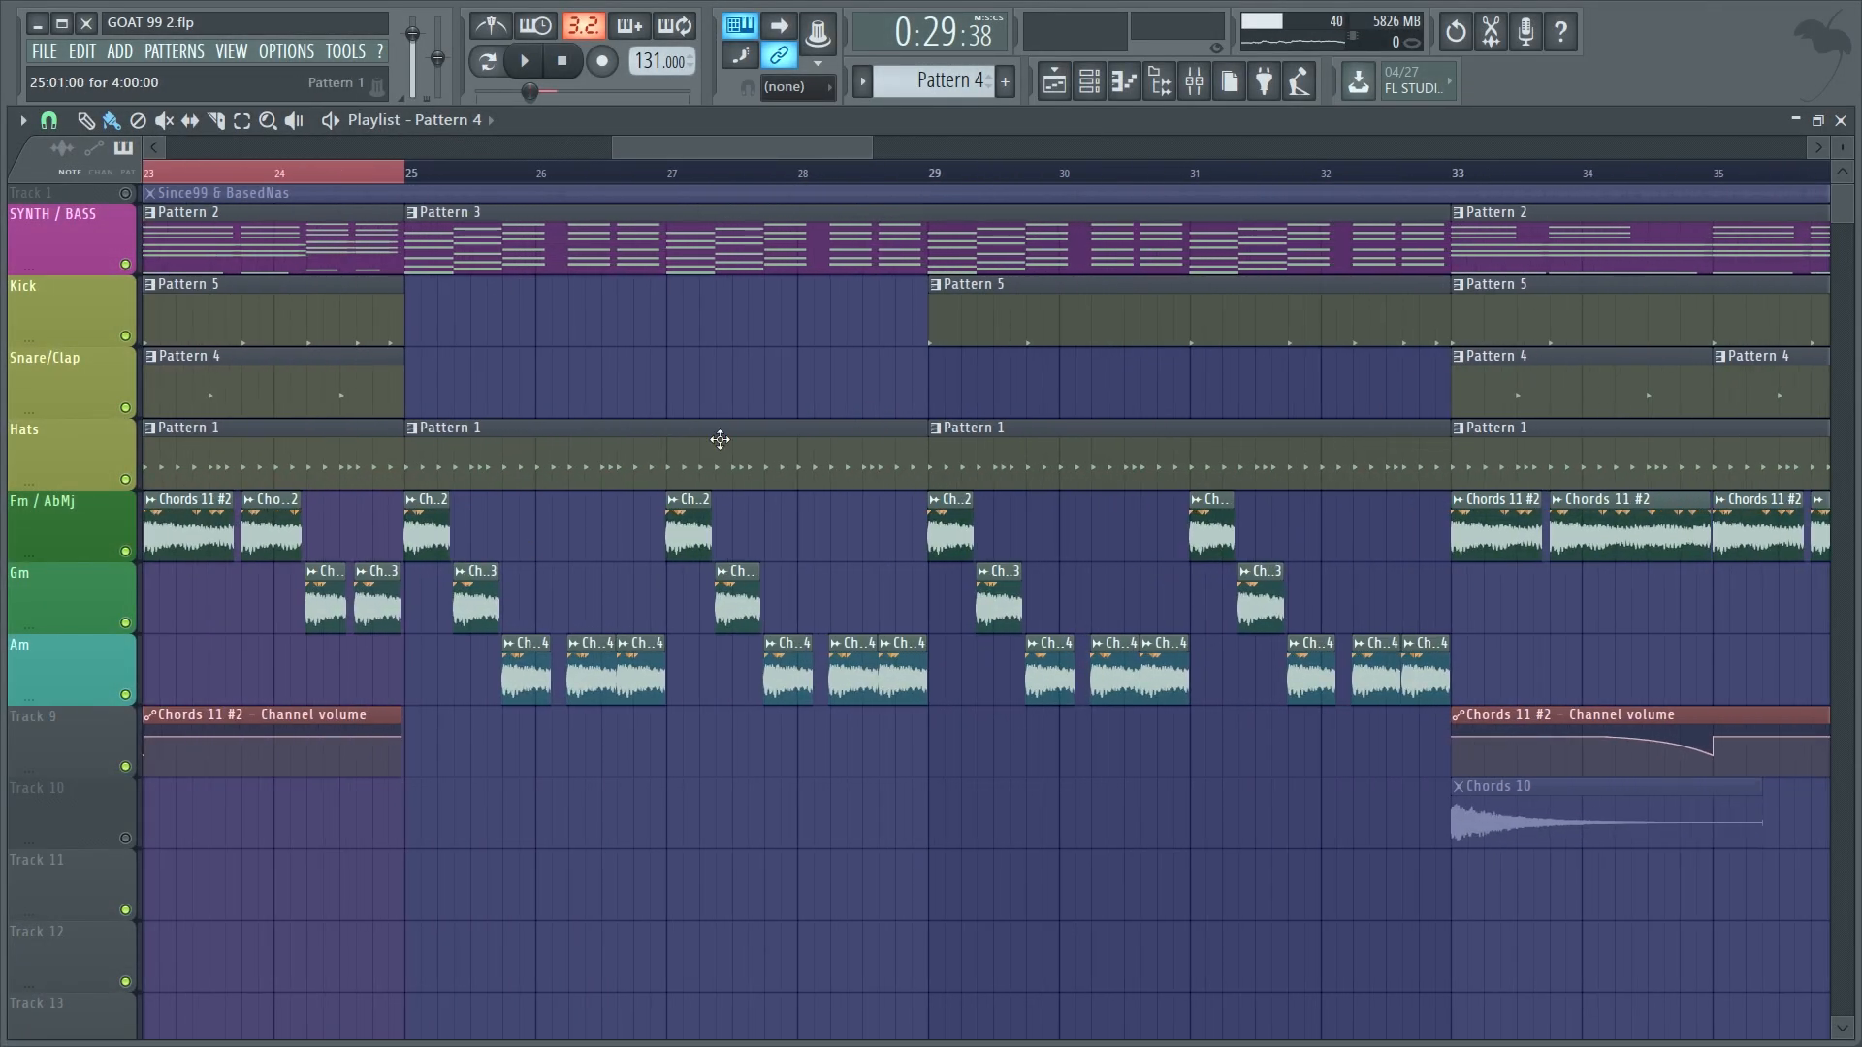
pyautogui.scroll(-6, 813, 586)
pyautogui.scroll(-3, 816, 590)
pyautogui.scroll(7, 1528, 442)
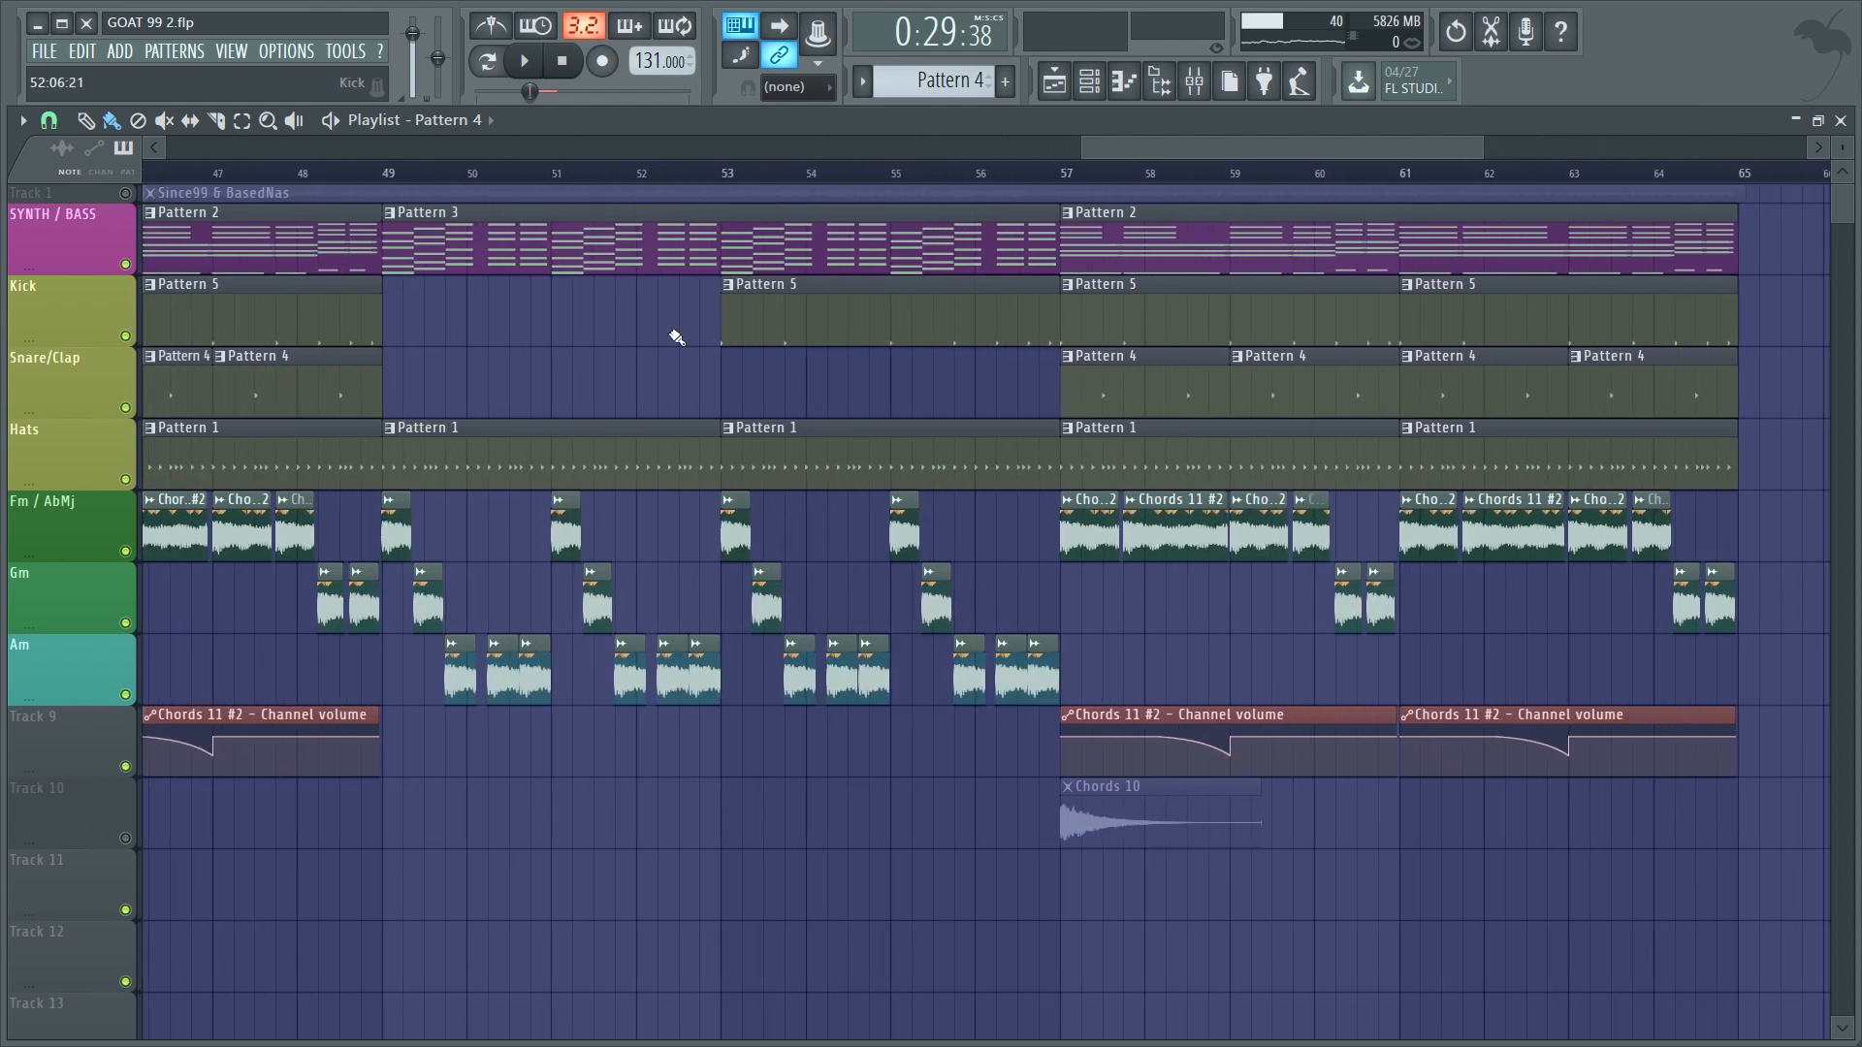
# Step: Move the Chords 11 #2 channel volume automation track up in the playlist, directly below the Fm / AbMj track
pyautogui.scroll(-6, 1023, 475)
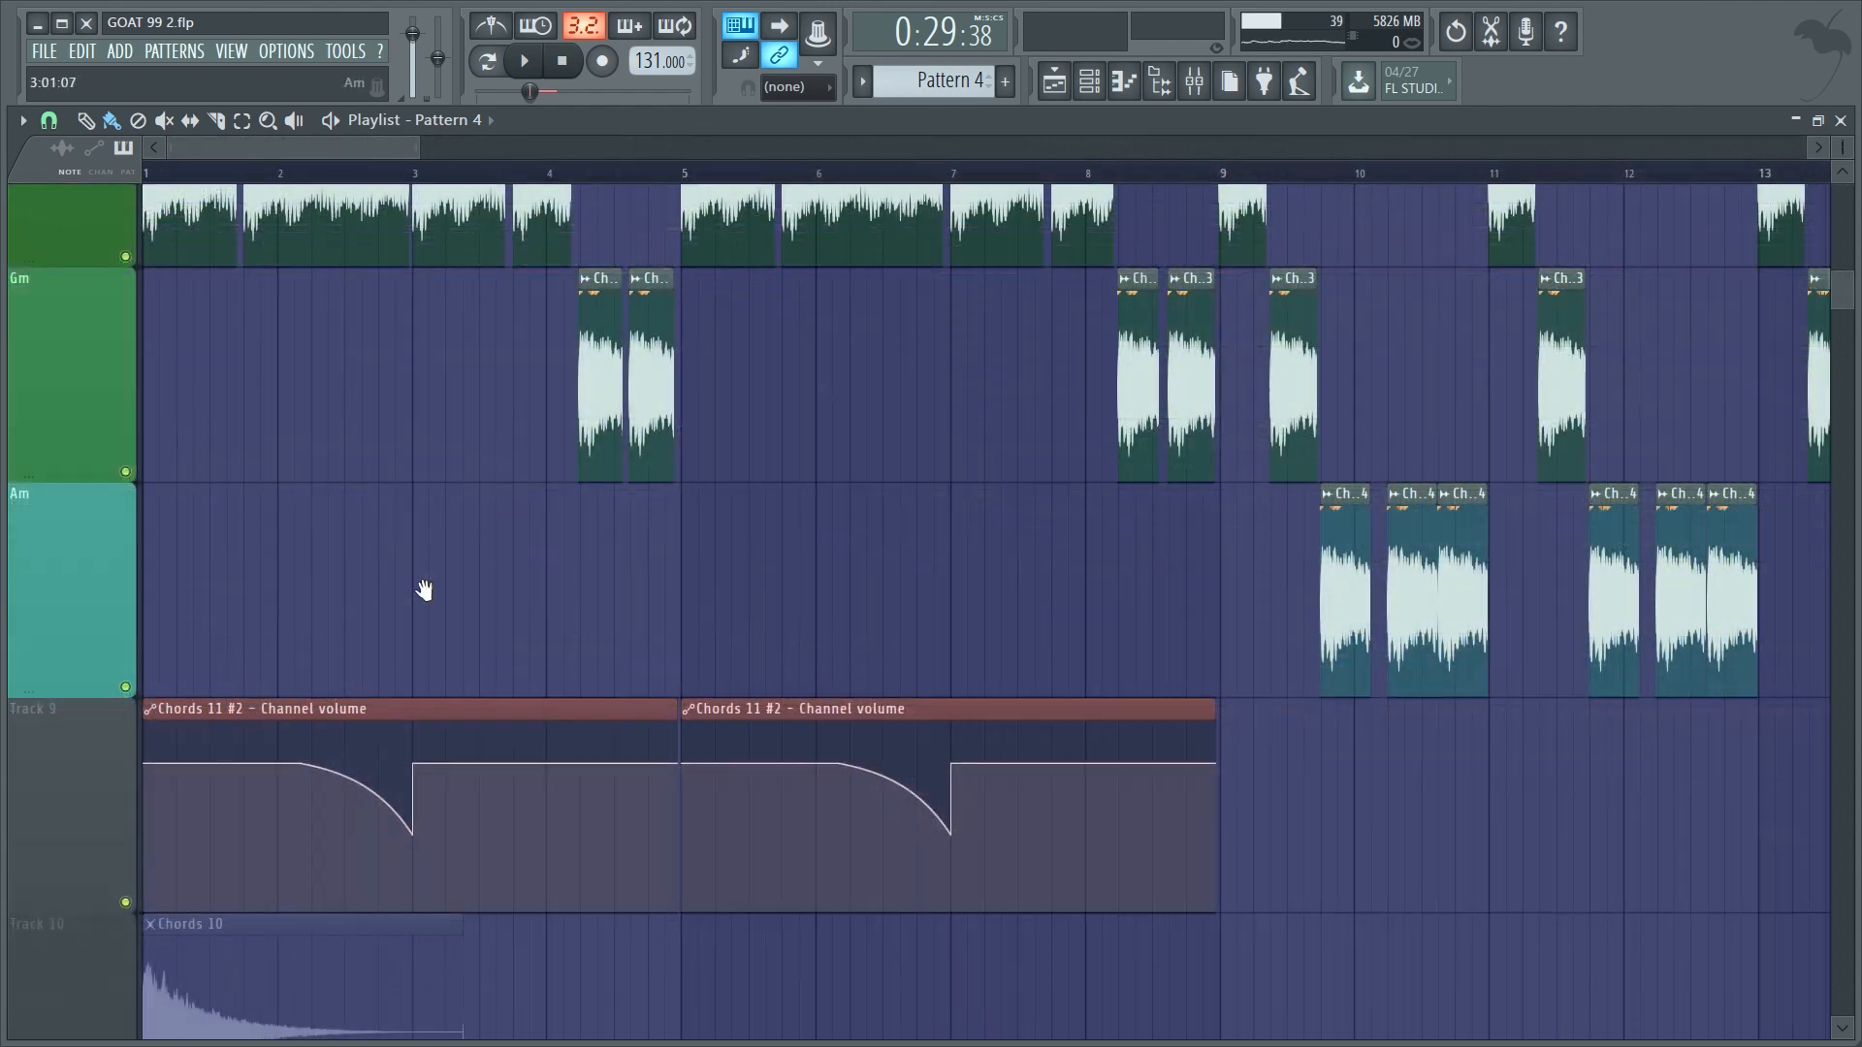
pyautogui.scroll(1, 388, 631)
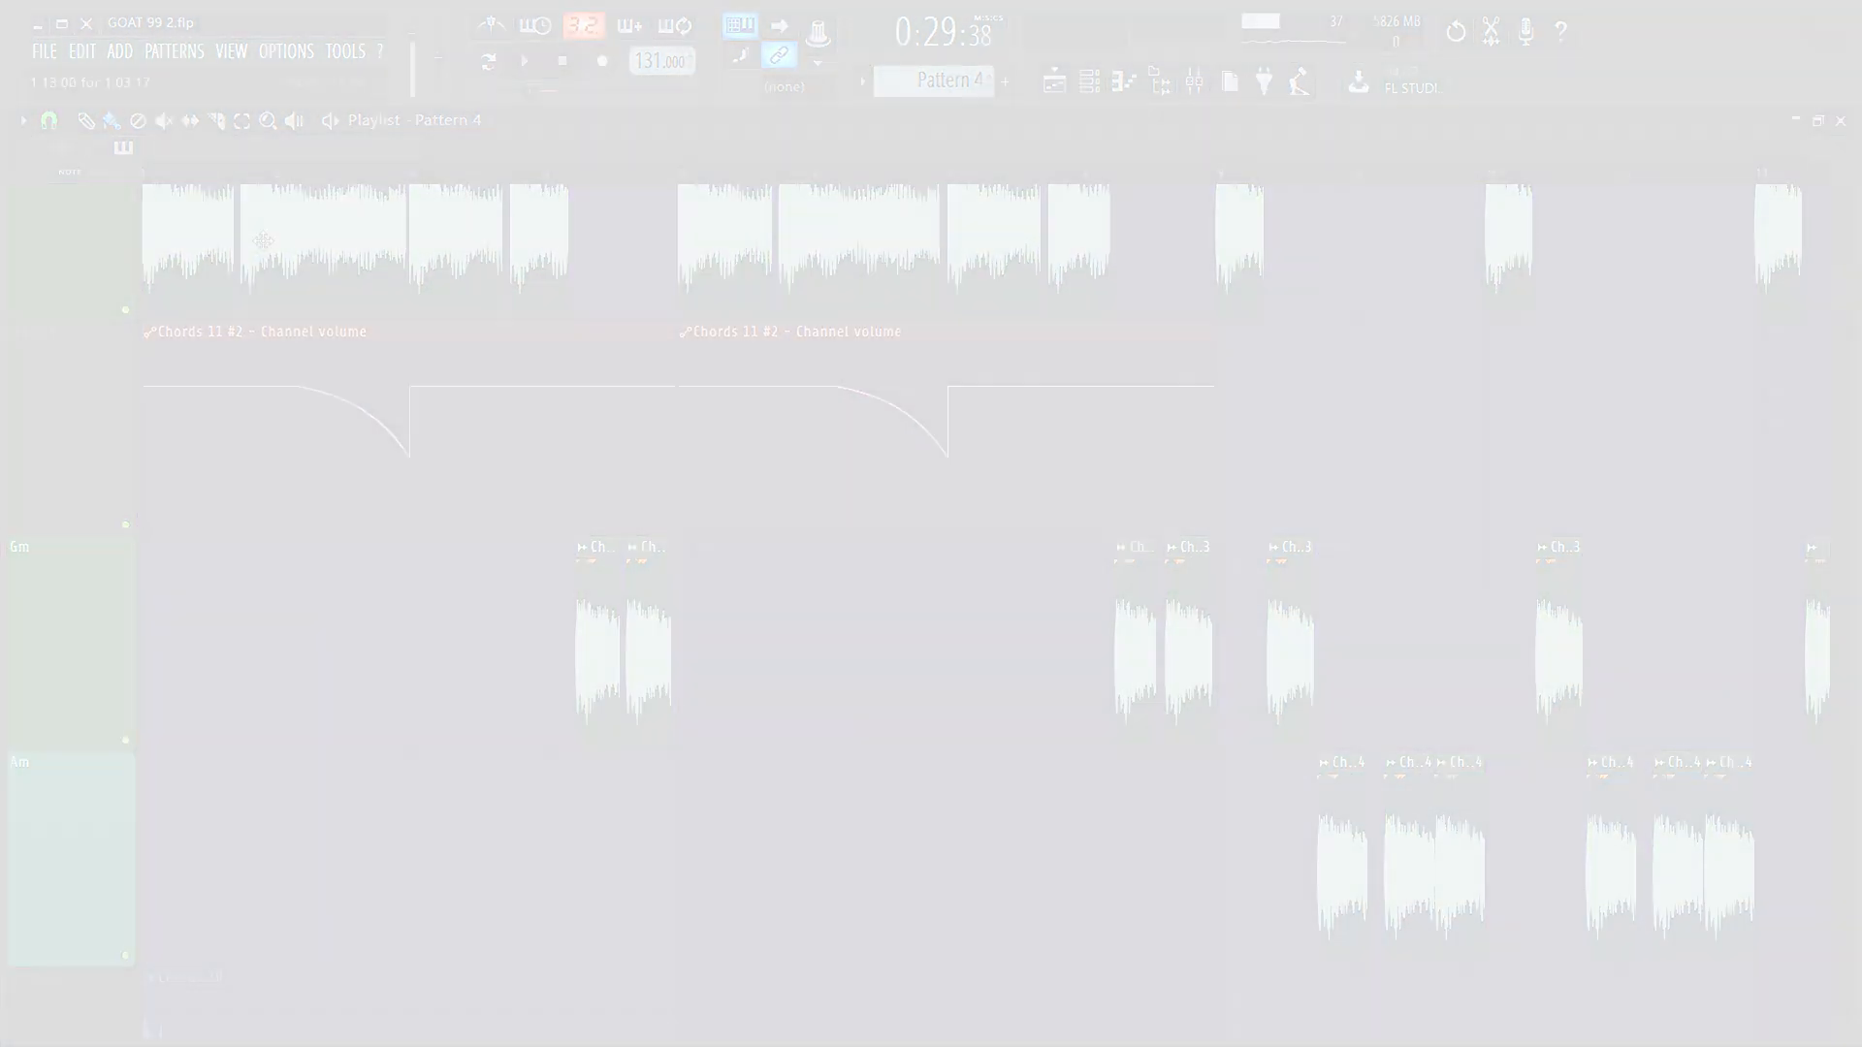